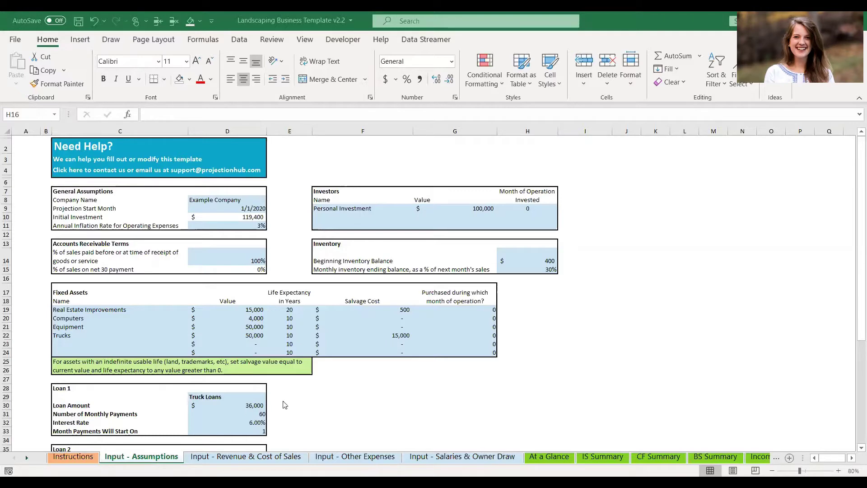
Review the general assumptions from the company name across to the investor's month invested.
{"action": "scroll", "coordinate": [284, 404], "scroll_direction": "down", "scroll_amount": 3}
{"action": "scroll", "coordinate": [285, 405], "scroll_direction": "up", "scroll_amount": 3}
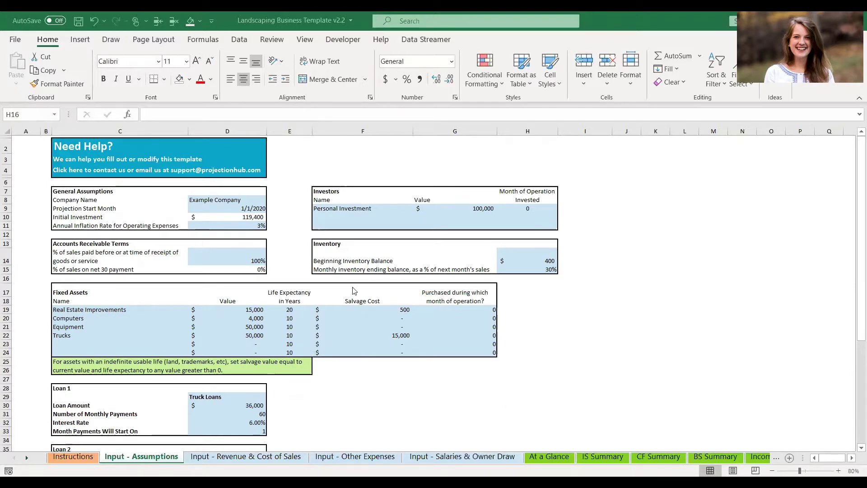
{"action": "left_click", "coordinate": [213, 202]}
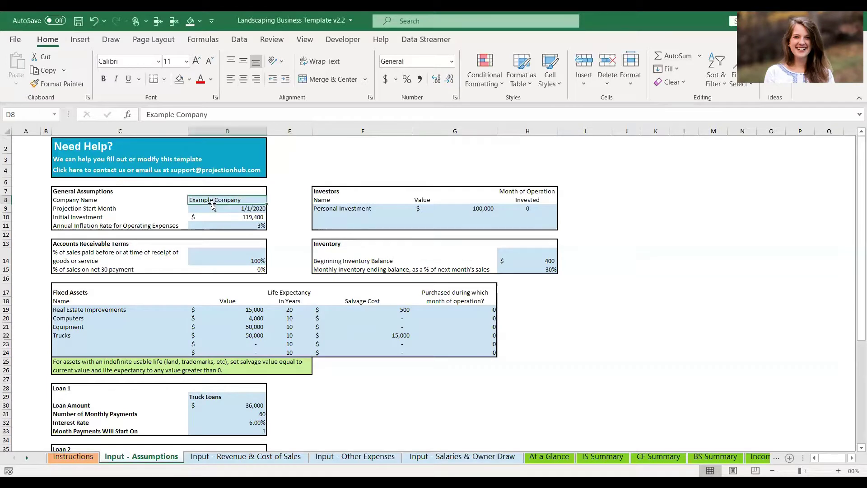
{"action": "key", "text": "Down"}
{"action": "key", "text": "Down"}
{"action": "key", "text": "Down"}
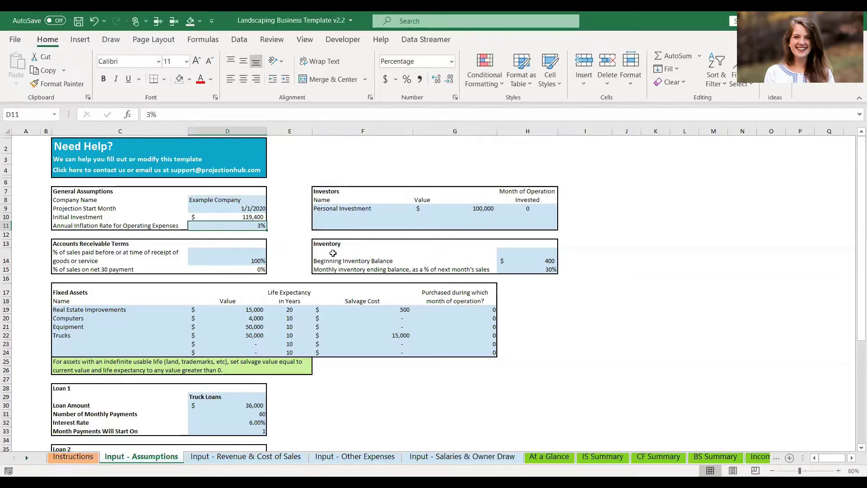
{"action": "key", "text": "Right"}
{"action": "key", "text": "Right"}
{"action": "key", "text": "Right"}
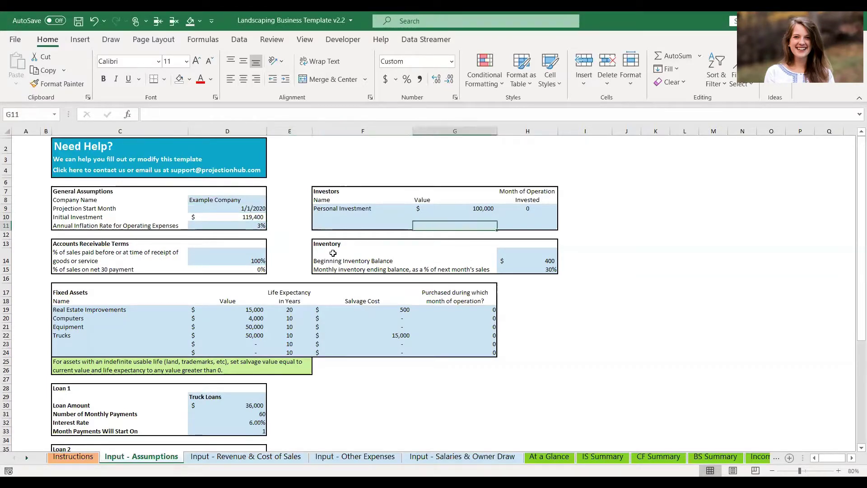
{"action": "key", "text": "Up"}
{"action": "key", "text": "Up"}
{"action": "key", "text": "Left"}
{"action": "key", "text": "Right"}
{"action": "key", "text": "Right"}
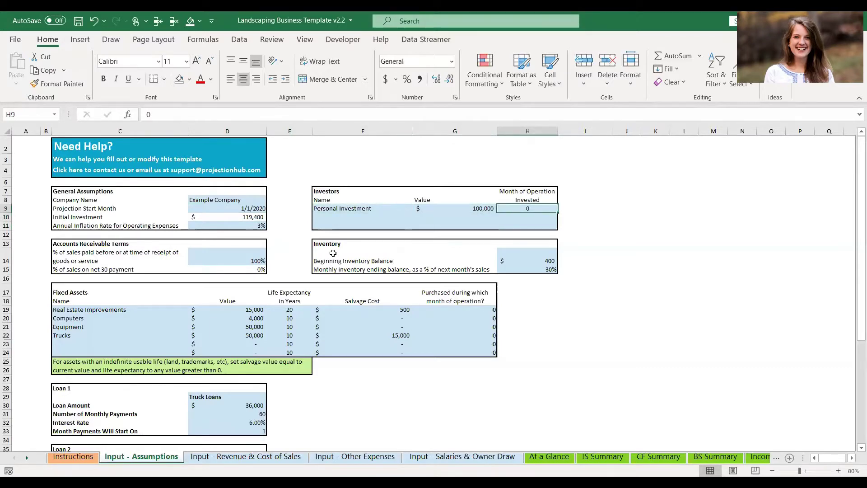
Check the upfront sales percentage and the beginning and monthly ending inventory inputs.
{"action": "scroll", "coordinate": [333, 253], "scroll_direction": "down", "scroll_amount": 2}
{"action": "left_click", "coordinate": [239, 193]}
{"action": "key", "text": "Right"}
{"action": "key", "text": "Right"}
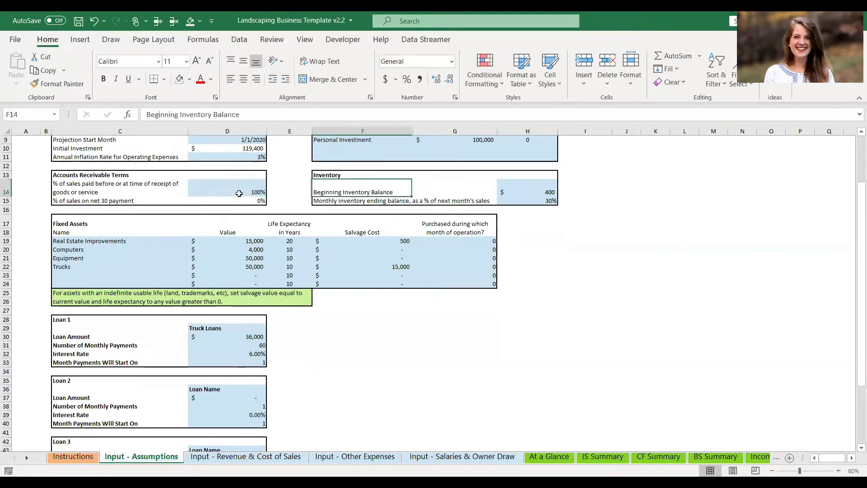
{"action": "key", "text": "Right"}
{"action": "key", "text": "Right"}
{"action": "key", "text": "Down"}
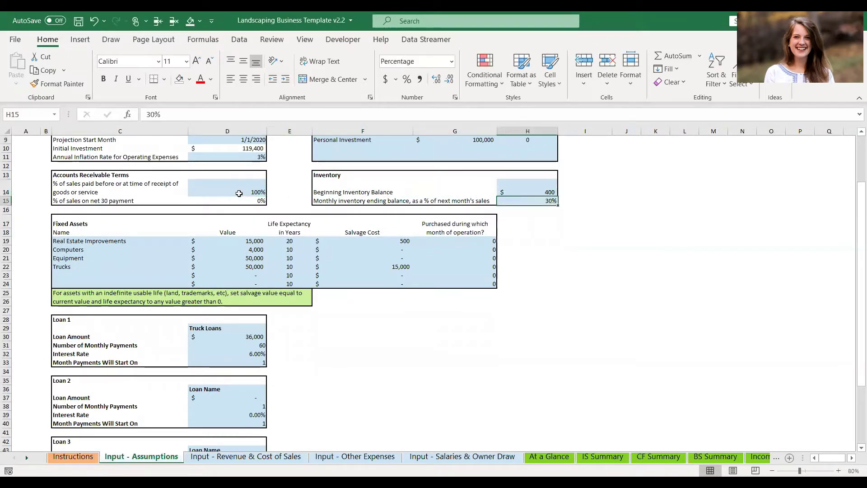
Inspect the Real Estate Improvements asset's value and purchase month, and recheck the investor's month invested.
{"action": "scroll", "coordinate": [239, 194], "scroll_direction": "down", "scroll_amount": 2}
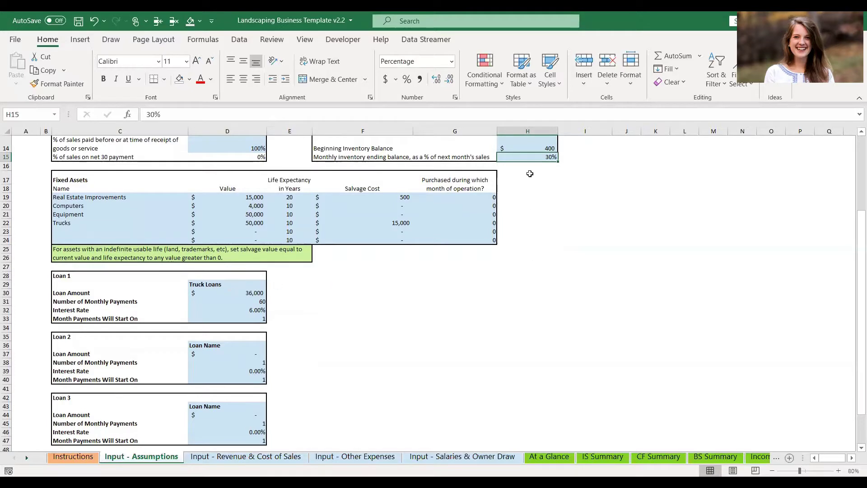
{"action": "left_click", "coordinate": [131, 197]}
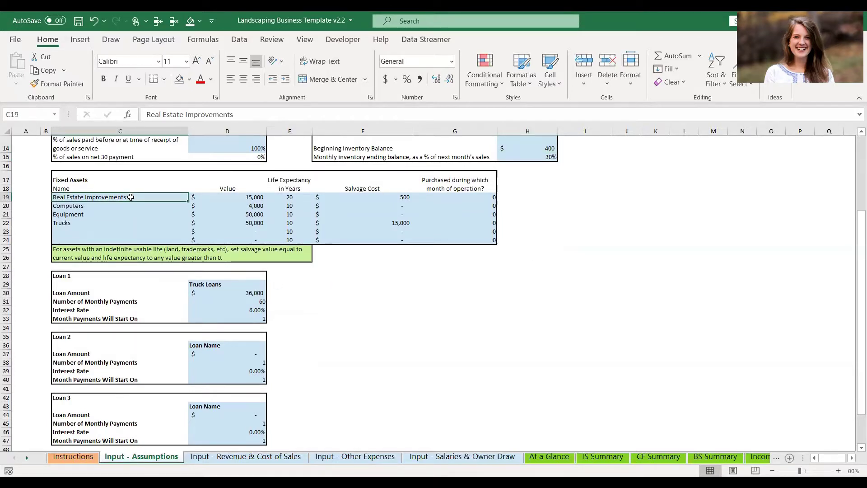
{"action": "key", "text": "Tab"}
{"action": "key", "text": "Tab"}
{"action": "key", "text": "Tab"}
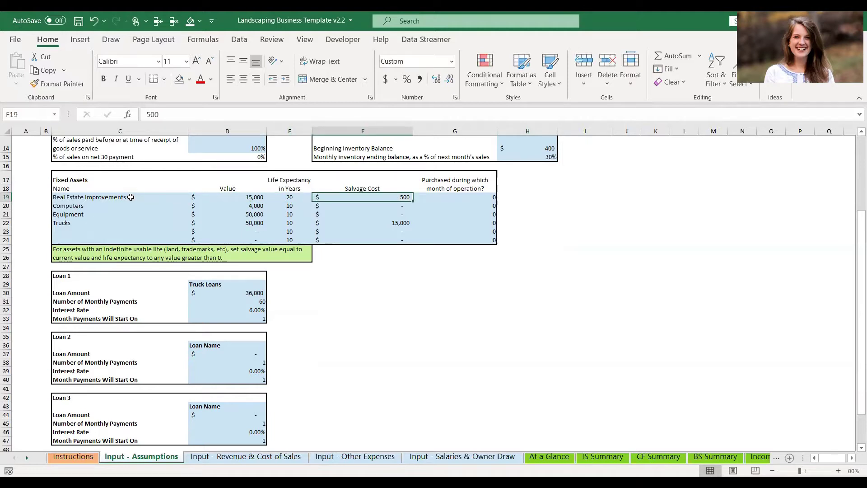
{"action": "key", "text": "Tab"}
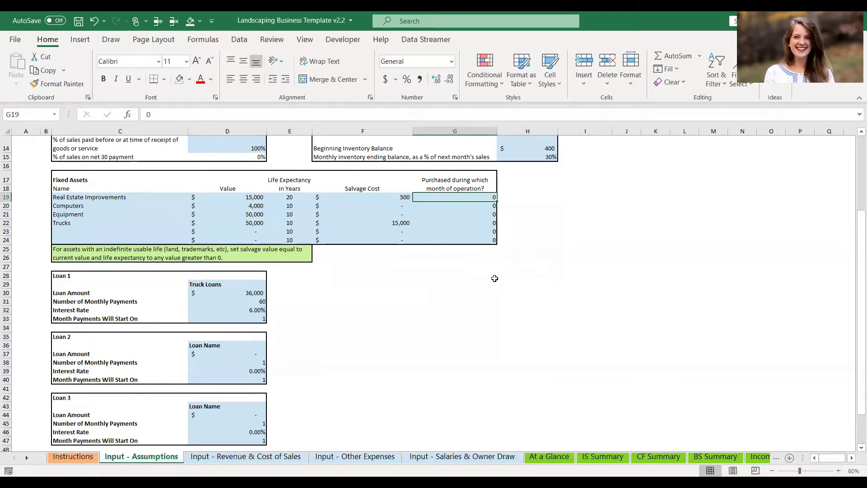
{"action": "scroll", "coordinate": [494, 278], "scroll_direction": "up", "scroll_amount": 3}
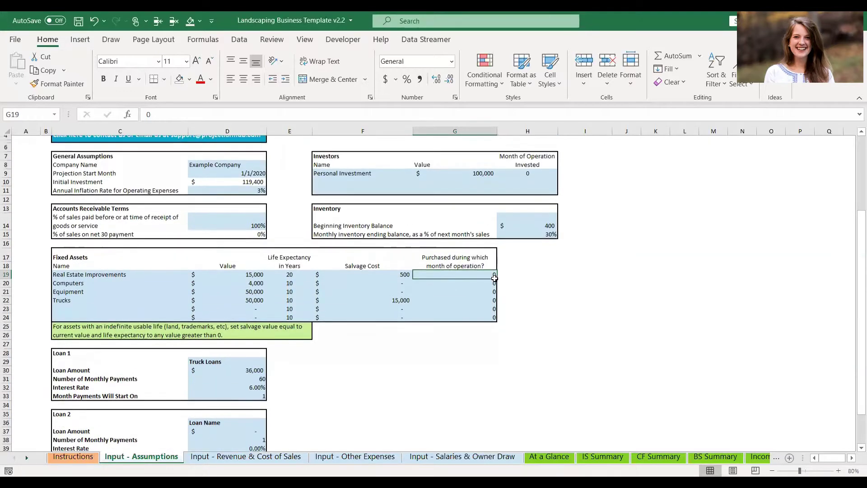
{"action": "left_click", "coordinate": [524, 180]}
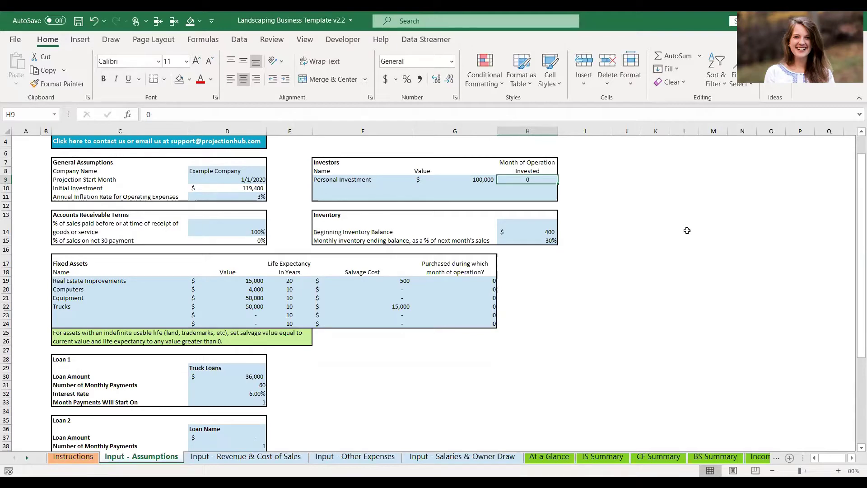
Review Loan 1's number of monthly payments and interest rate.
{"action": "scroll", "coordinate": [687, 231], "scroll_direction": "down", "scroll_amount": 3}
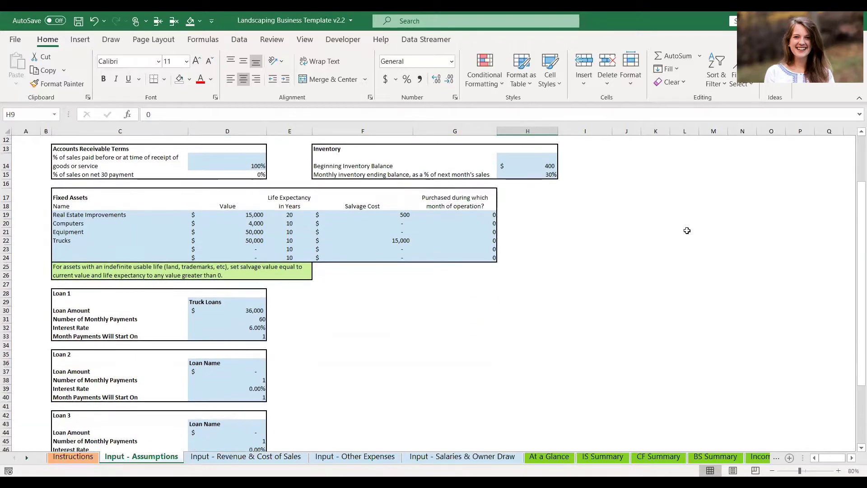
{"action": "scroll", "coordinate": [686, 230], "scroll_direction": "down", "scroll_amount": 2}
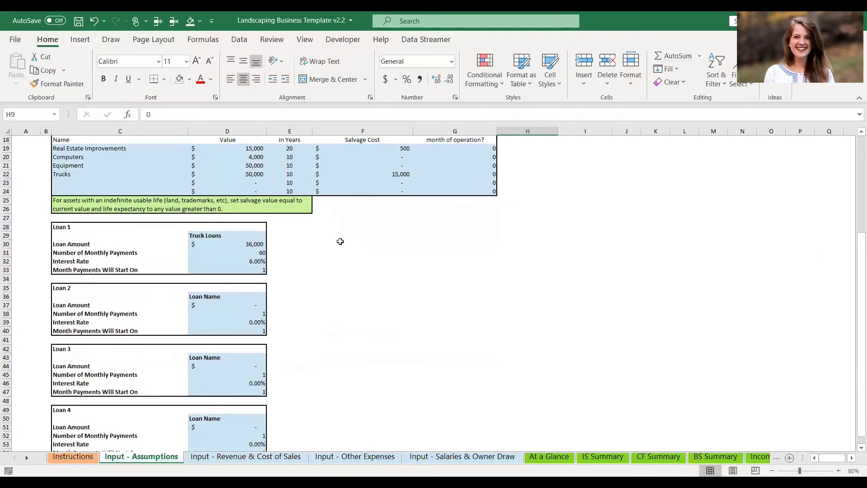
{"action": "scroll", "coordinate": [341, 241], "scroll_direction": "down", "scroll_amount": 1}
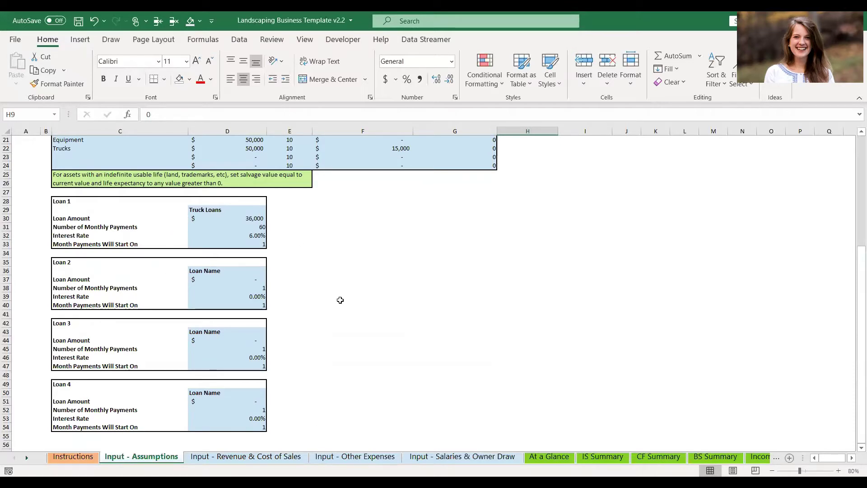
{"action": "scroll", "coordinate": [340, 299], "scroll_direction": "down", "scroll_amount": 2}
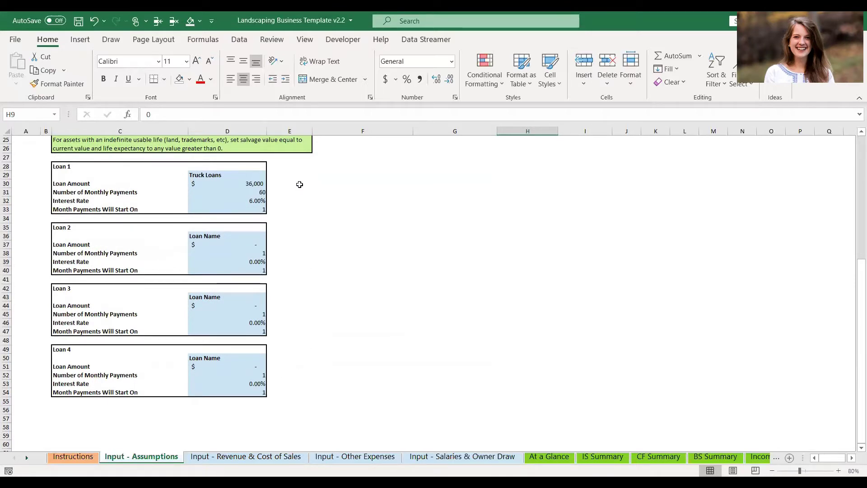
{"action": "left_click", "coordinate": [255, 191]}
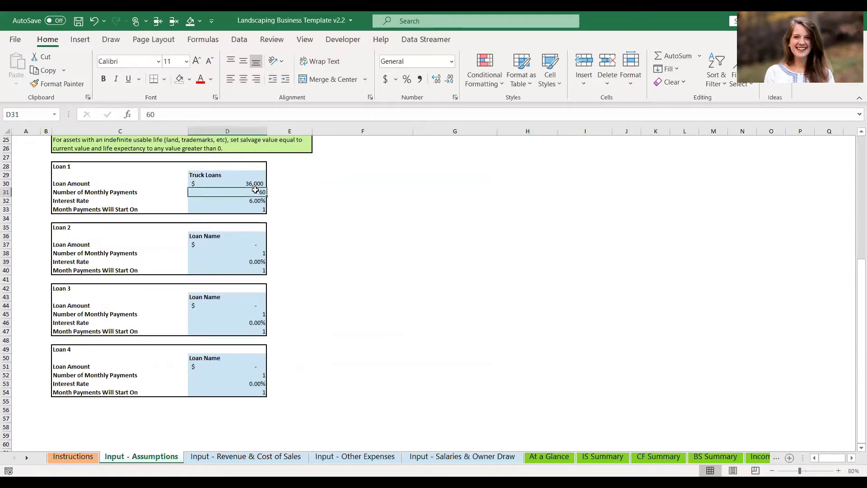
{"action": "key", "text": "Down"}
{"action": "key", "text": "Down"}
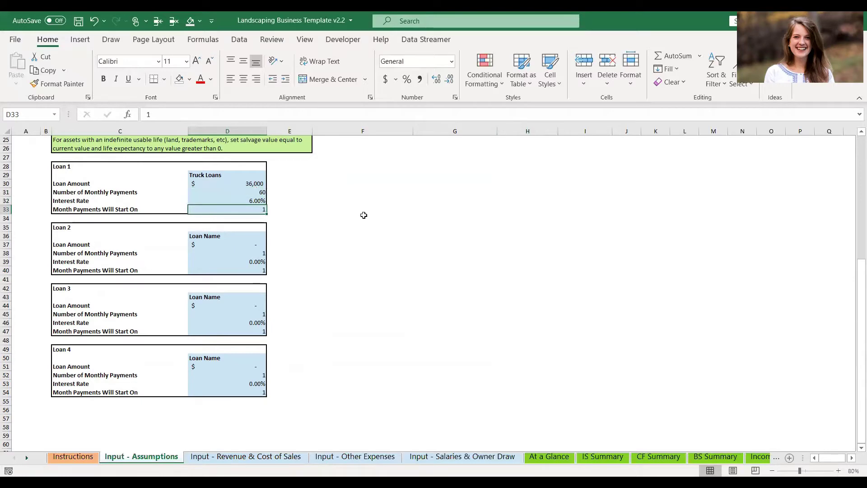
{"action": "scroll", "coordinate": [364, 215], "scroll_direction": "up", "scroll_amount": 8}
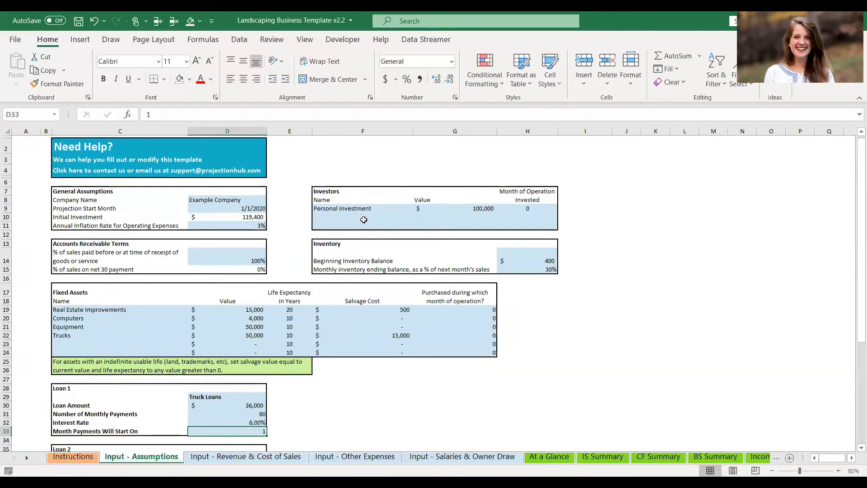
Browse the Client Base, Services Revenue and Other Revenue tables on the Input - Revenue & Cost of Sales sheet.
{"action": "left_click", "coordinate": [245, 456]}
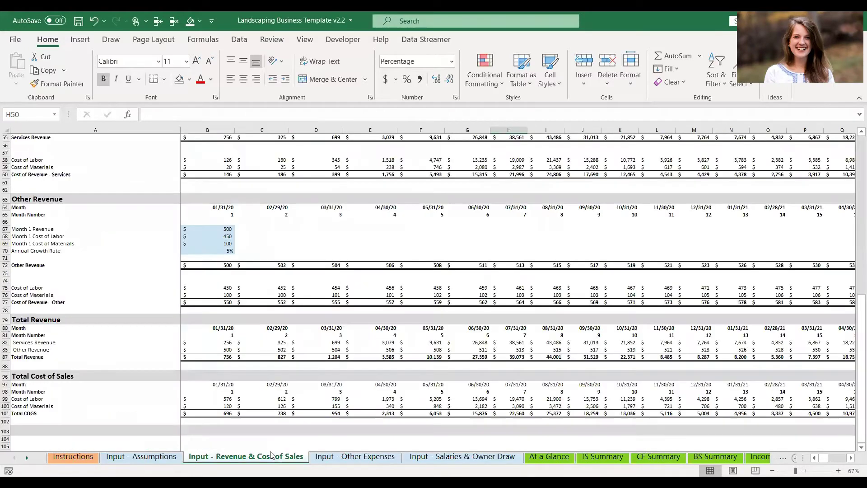
{"action": "scroll", "coordinate": [460, 332], "scroll_direction": "up", "scroll_amount": 15}
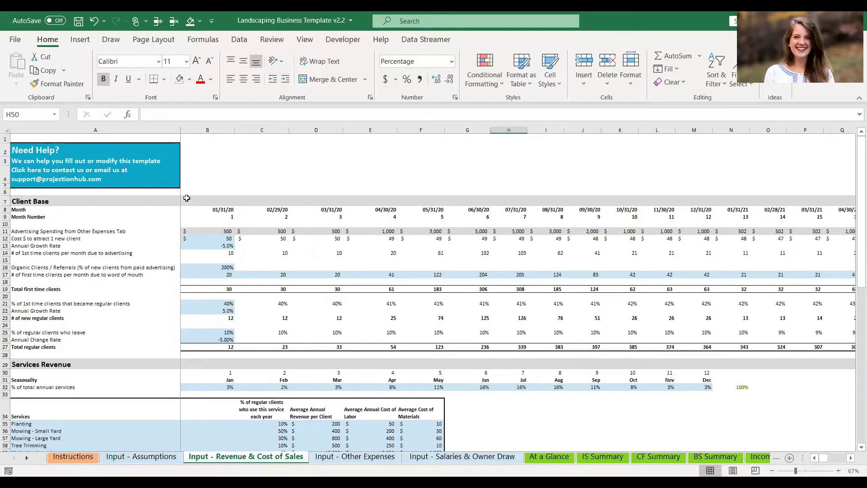
{"action": "scroll", "coordinate": [187, 198], "scroll_direction": "down", "scroll_amount": 7}
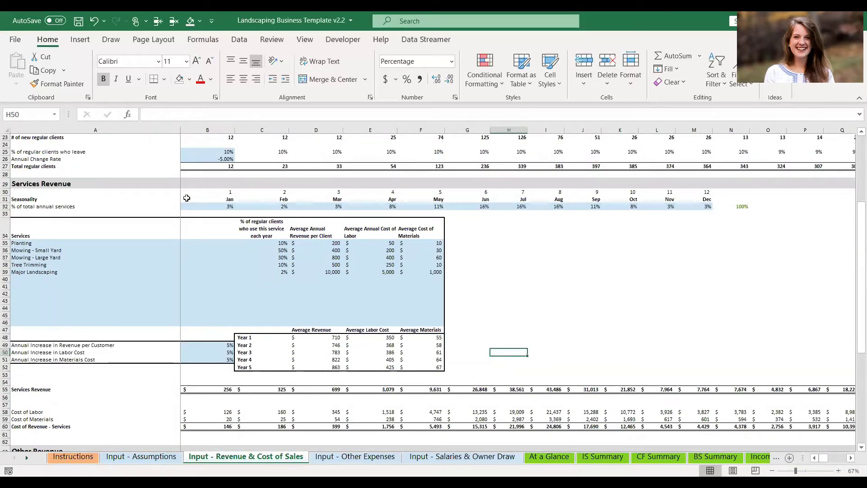
{"action": "scroll", "coordinate": [186, 197], "scroll_direction": "down", "scroll_amount": 8}
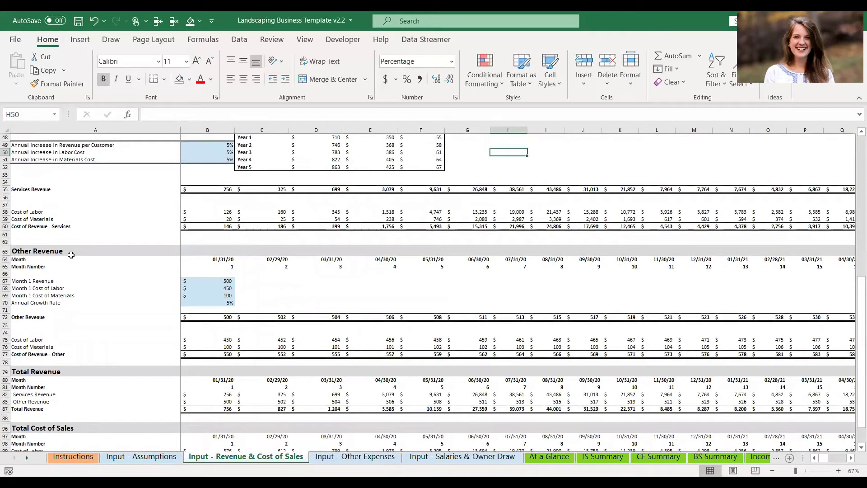
{"action": "scroll", "coordinate": [71, 255], "scroll_direction": "up", "scroll_amount": 16}
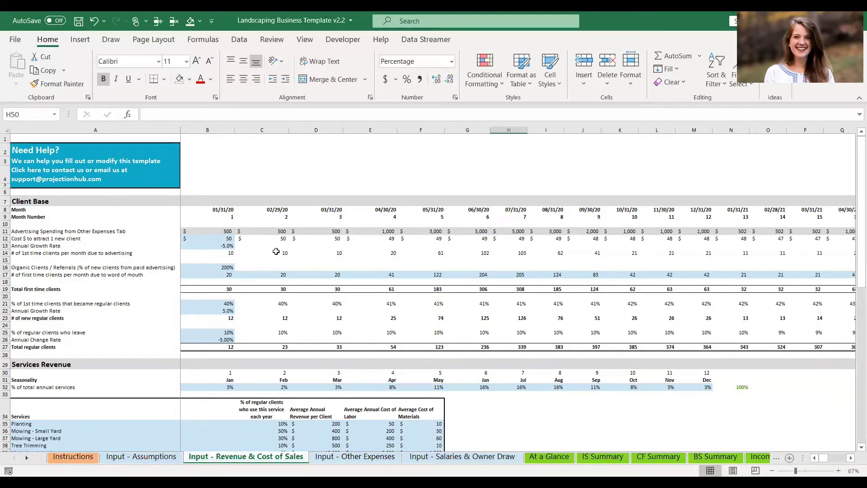
{"action": "scroll", "coordinate": [280, 249], "scroll_direction": "down", "scroll_amount": 1}
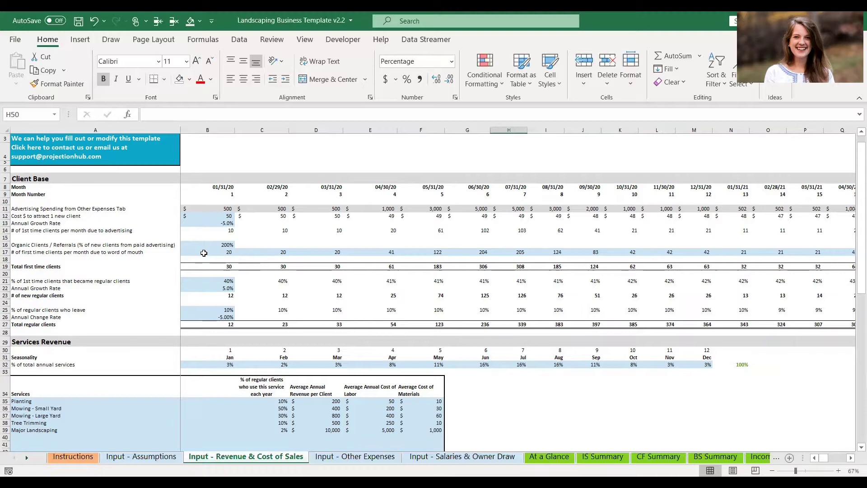
{"action": "scroll", "coordinate": [208, 243], "scroll_direction": "down", "scroll_amount": 1}
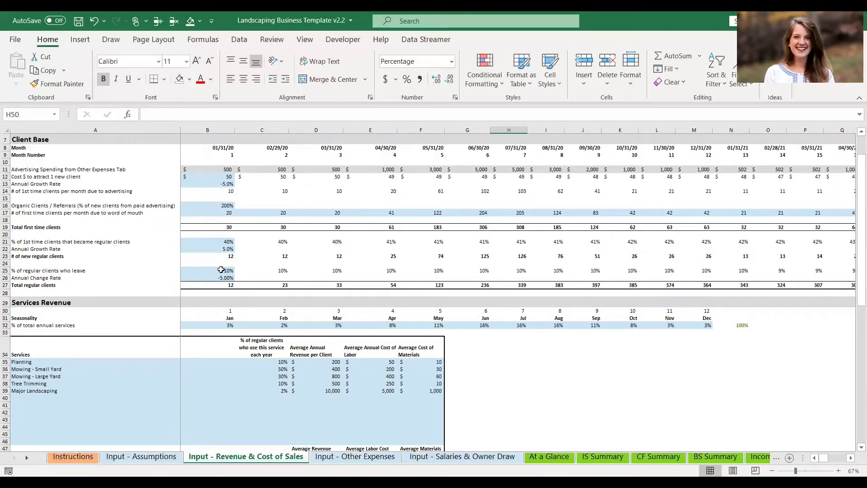
{"action": "scroll", "coordinate": [221, 269], "scroll_direction": "down", "scroll_amount": 1}
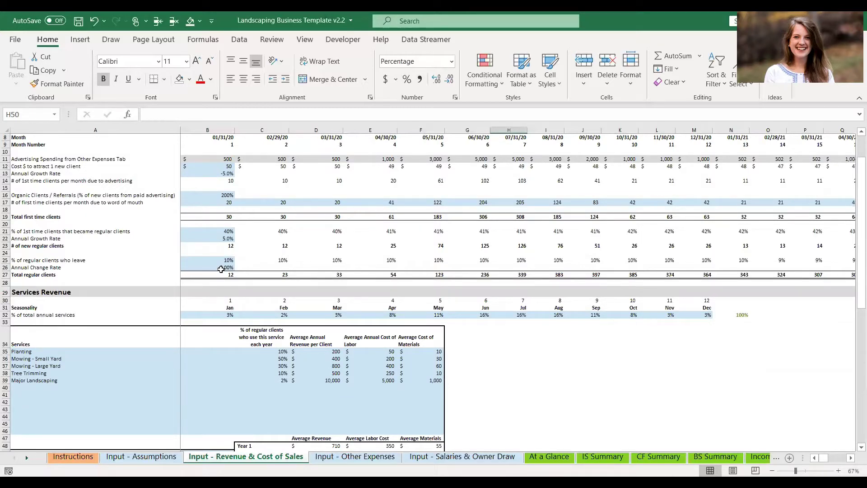
{"action": "scroll", "coordinate": [221, 270], "scroll_direction": "down", "scroll_amount": 1}
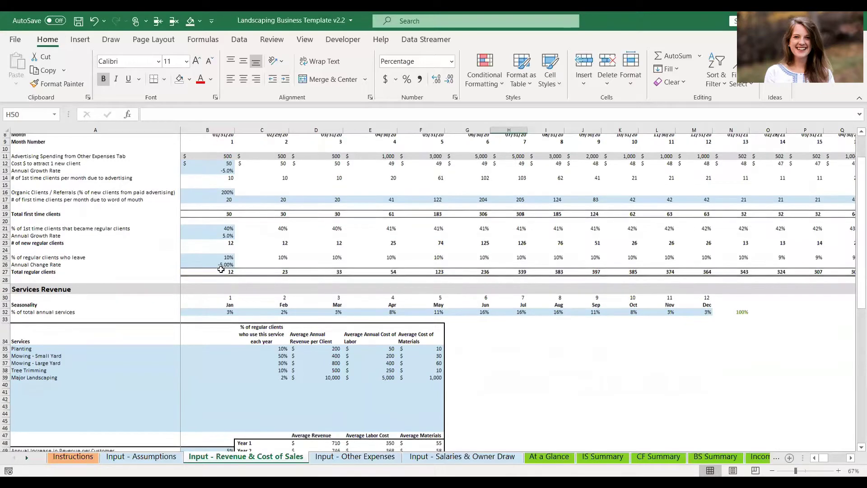
{"action": "left_click", "coordinate": [206, 252]}
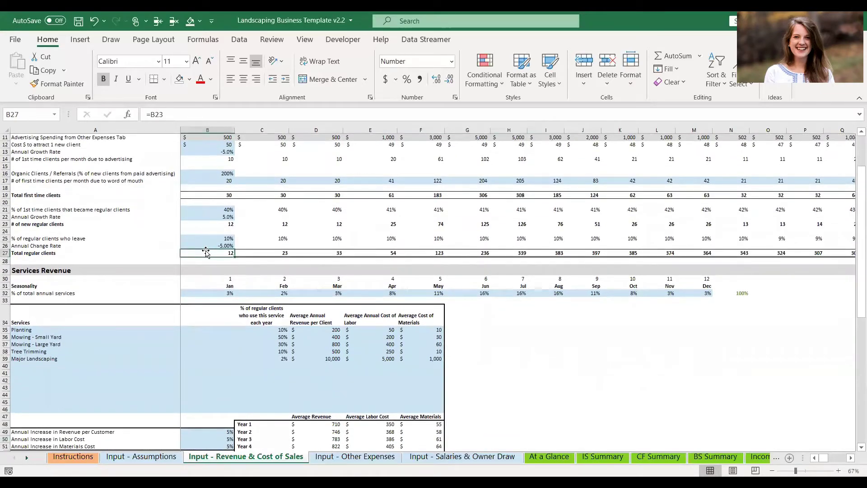
{"action": "key", "text": "Right"}
{"action": "key", "text": "Right"}
{"action": "key", "text": "Right"}
{"action": "key", "text": "Right"}
{"action": "key", "text": "Right"}
{"action": "key", "text": "Right"}
{"action": "key", "text": "Right"}
{"action": "key", "text": "Right"}
{"action": "key", "text": "Right"}
{"action": "key", "text": "Right"}
{"action": "key", "text": "Right"}
{"action": "key", "text": "Right"}
{"action": "key", "text": "Right"}
{"action": "key", "text": "Right"}
{"action": "key", "text": "Right"}
{"action": "key", "text": "Right"}
{"action": "key", "text": "Right"}
{"action": "key", "text": "Right"}
{"action": "key", "text": "Right"}
{"action": "key", "text": "Right"}
{"action": "key", "text": "Right"}
{"action": "key", "text": "Right"}
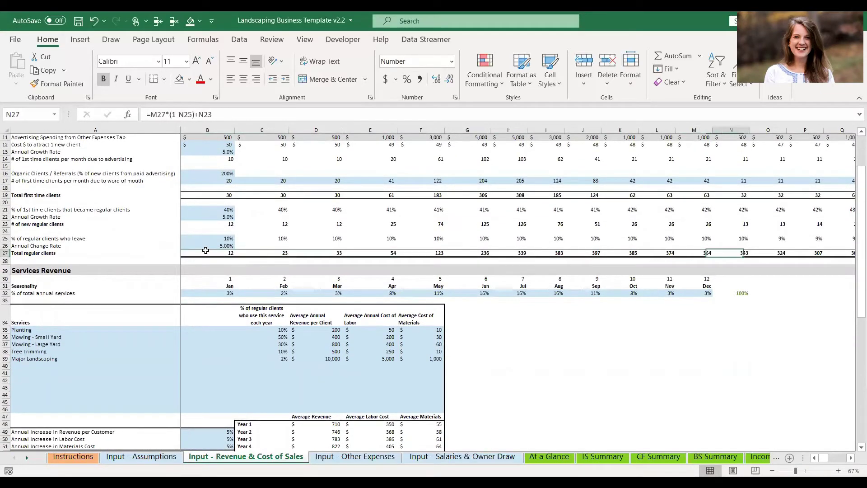
{"action": "key", "text": "Right"}
{"action": "key", "text": "Right"}
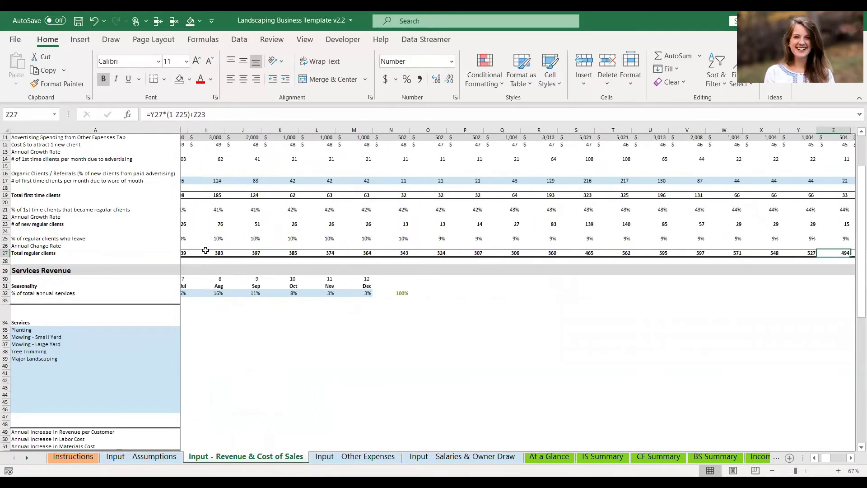
{"action": "key", "text": "Left"}
{"action": "key", "text": "Left"}
{"action": "key", "text": "Left"}
{"action": "key", "text": "Left"}
{"action": "key", "text": "Left"}
{"action": "key", "text": "Left"}
{"action": "key", "text": "Left"}
{"action": "key", "text": "Left"}
{"action": "key", "text": "Left"}
{"action": "key", "text": "Left"}
{"action": "key", "text": "Left"}
{"action": "key", "text": "Left"}
{"action": "key", "text": "Left"}
{"action": "key", "text": "Left"}
{"action": "key", "text": "Left"}
{"action": "key", "text": "Left"}
{"action": "key", "text": "Left"}
{"action": "key", "text": "Left"}
{"action": "key", "text": "Left"}
{"action": "key", "text": "Left"}
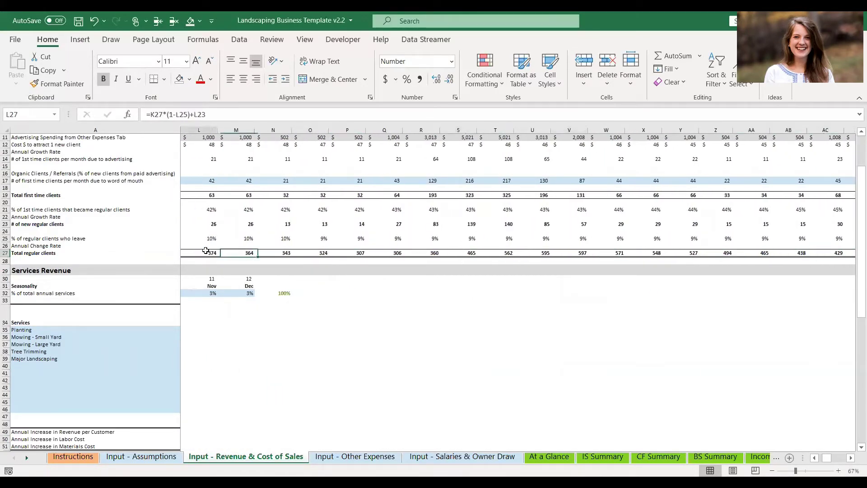
{"action": "scroll", "coordinate": [320, 244], "scroll_direction": "up", "scroll_amount": 3}
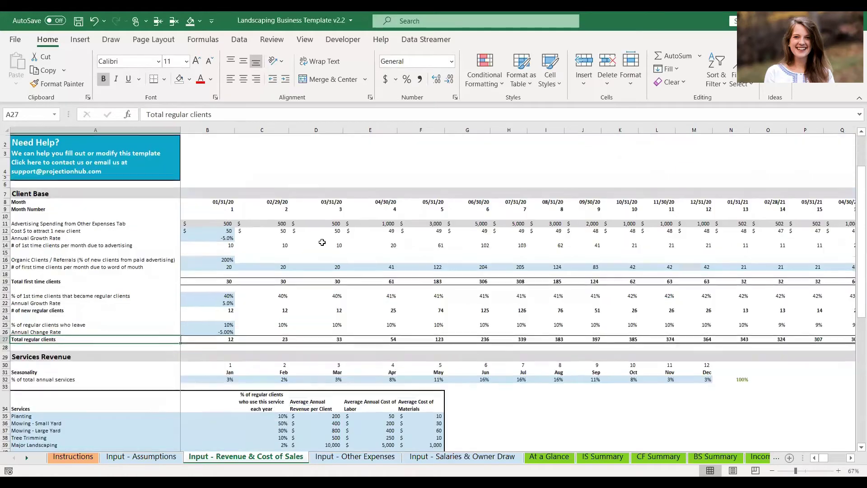
{"action": "left_click", "coordinate": [224, 223]}
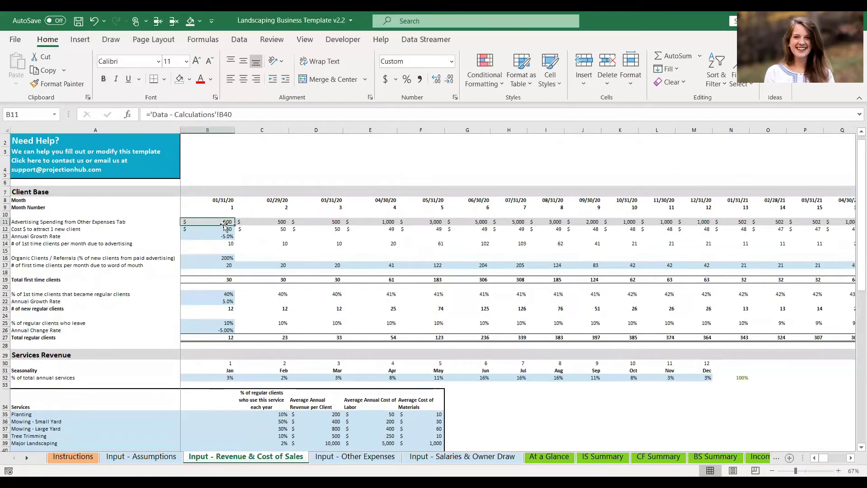
{"action": "key", "text": "Right"}
{"action": "key", "text": "Right"}
{"action": "key", "text": "Right"}
{"action": "key", "text": "Right"}
{"action": "key", "text": "Right"}
{"action": "key", "text": "Right"}
{"action": "key", "text": "Right"}
{"action": "key", "text": "Right"}
{"action": "key", "text": "Right"}
{"action": "key", "text": "Right"}
{"action": "key", "text": "Right"}
{"action": "key", "text": "Right"}
{"action": "key", "text": "Right"}
{"action": "key", "text": "Right"}
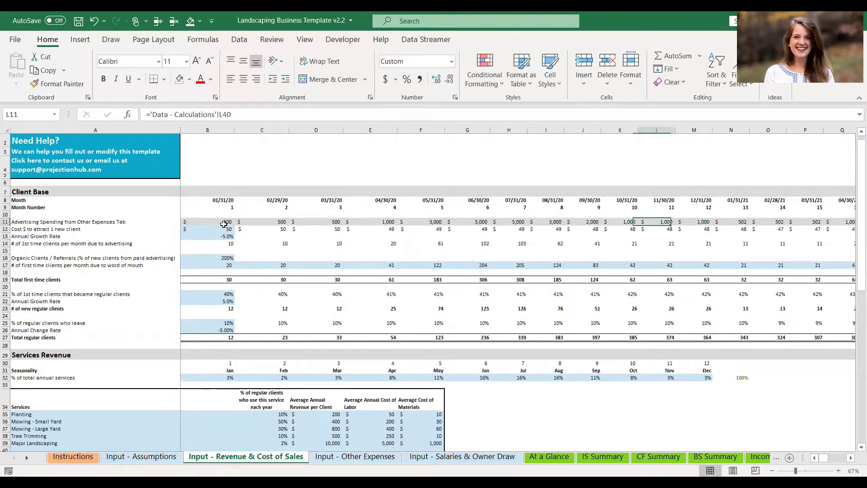
{"action": "key", "text": "Left"}
{"action": "key", "text": "Left"}
{"action": "key", "text": "Left"}
{"action": "key", "text": "Left"}
{"action": "key", "text": "Left"}
{"action": "key", "text": "Left"}
{"action": "key", "text": "Left"}
{"action": "key", "text": "Left"}
{"action": "key", "text": "Left"}
{"action": "key", "text": "Left"}
{"action": "key", "text": "Left"}
{"action": "key", "text": "Left"}
{"action": "key", "text": "Left"}
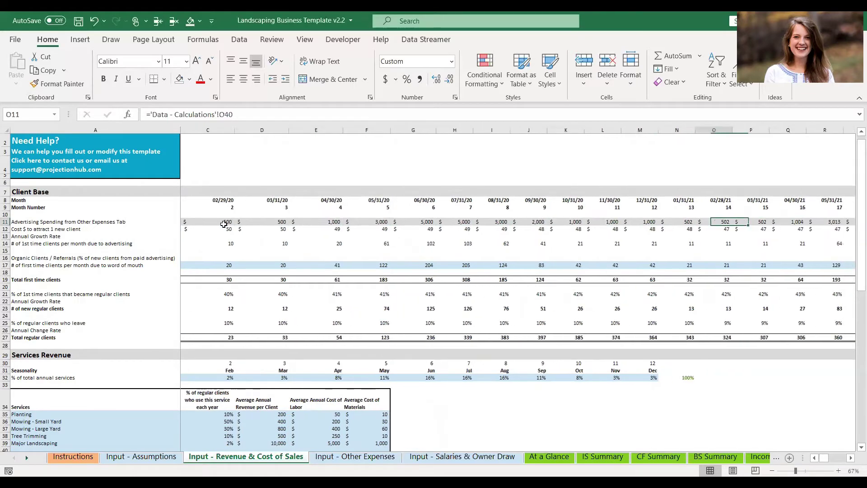
{"action": "key", "text": "Left"}
{"action": "key", "text": "Left"}
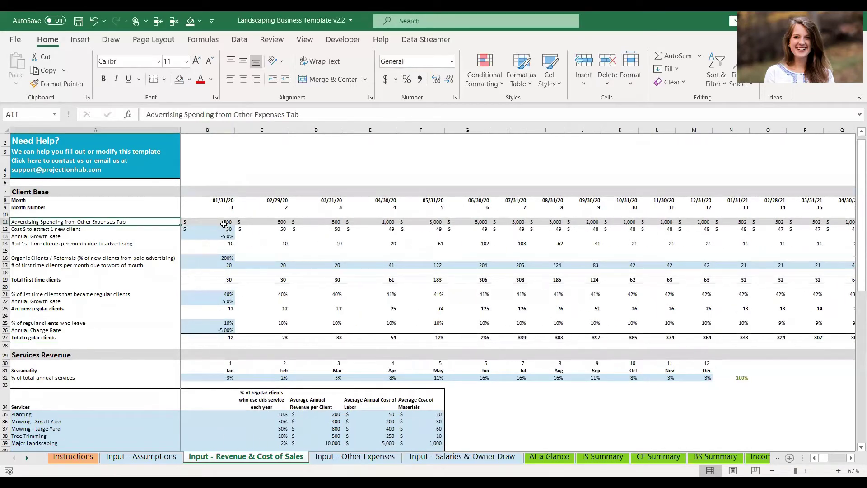
{"action": "scroll", "coordinate": [224, 225], "scroll_direction": "down", "scroll_amount": 3}
{"action": "scroll", "coordinate": [223, 224], "scroll_direction": "down", "scroll_amount": 2}
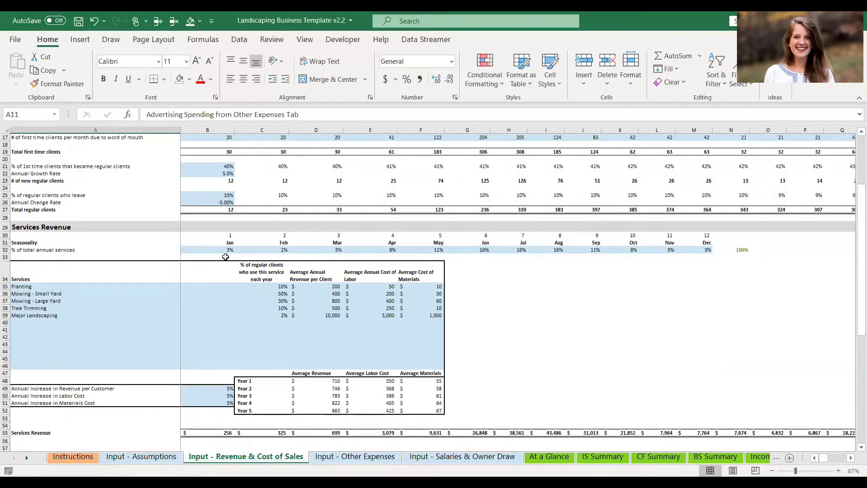
{"action": "left_click", "coordinate": [209, 243]}
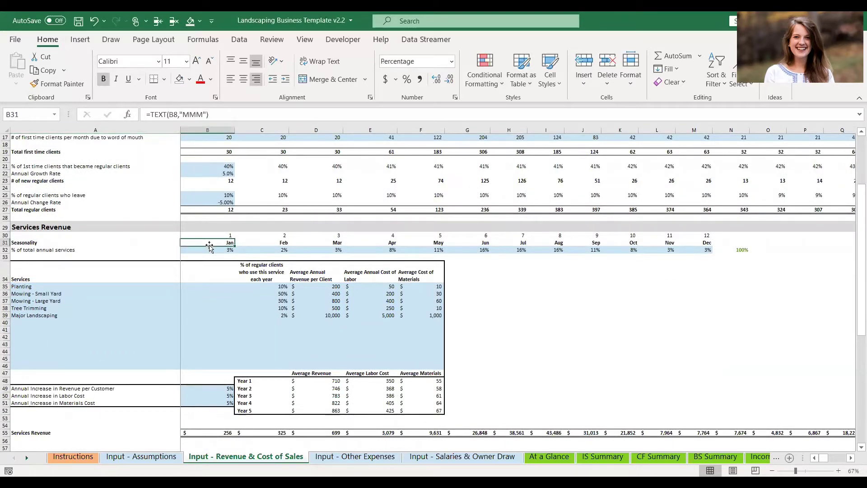
{"action": "key", "text": "Down"}
{"action": "key", "text": "Right"}
{"action": "key", "text": "Right"}
{"action": "key", "text": "Right"}
{"action": "key", "text": "Right"}
{"action": "key", "text": "Right"}
{"action": "key", "text": "Right"}
{"action": "key", "text": "Right"}
{"action": "key", "text": "Right"}
{"action": "key", "text": "Right"}
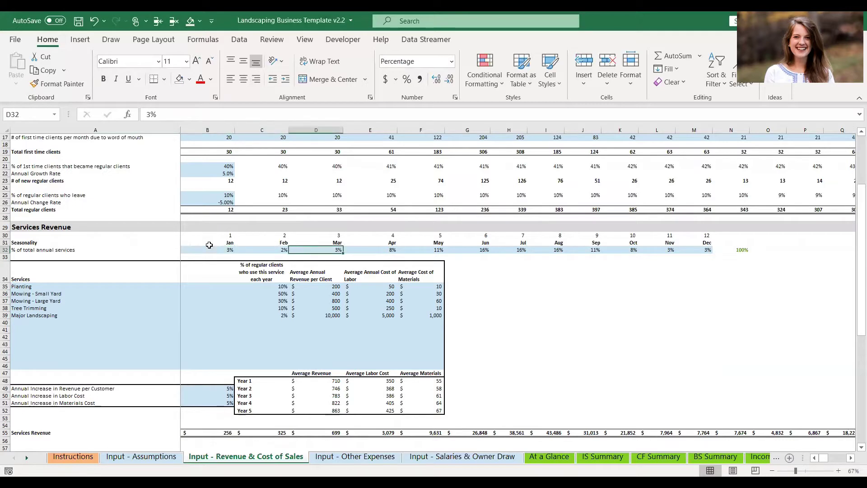
{"action": "key", "text": "Right"}
{"action": "key", "text": "Right"}
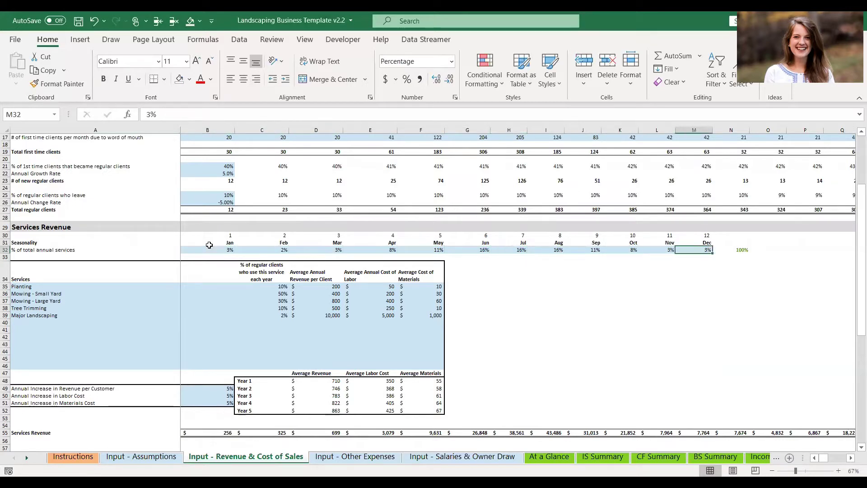
{"action": "key", "text": "Left"}
{"action": "key", "text": "Left"}
{"action": "key", "text": "Left"}
{"action": "key", "text": "Left"}
{"action": "key", "text": "Left"}
{"action": "key", "text": "Left"}
{"action": "key", "text": "Left"}
{"action": "key", "text": "Left"}
{"action": "key", "text": "Left"}
{"action": "key", "text": "Left"}
{"action": "key", "text": "Left"}
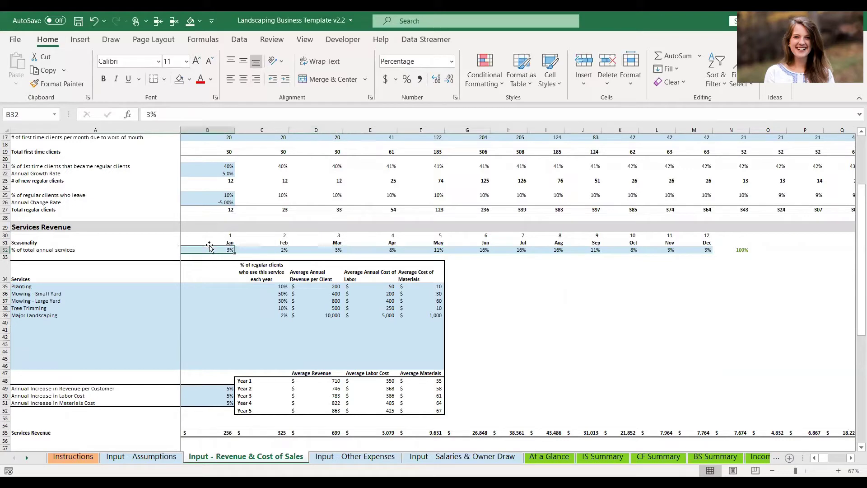
{"action": "key", "text": "Right"}
{"action": "key", "text": "Right"}
{"action": "key", "text": "Right"}
{"action": "key", "text": "Right"}
{"action": "key", "text": "Right"}
{"action": "key", "text": "Right"}
{"action": "key", "text": "Right"}
{"action": "key", "text": "Right"}
{"action": "key", "text": "Right"}
{"action": "key", "text": "Right"}
{"action": "key", "text": "Right"}
{"action": "key", "text": "Right"}
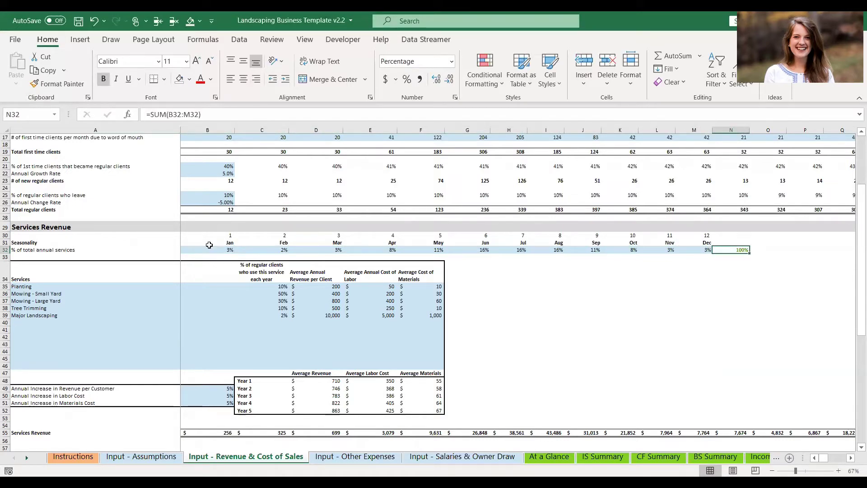
{"action": "key", "text": "Left"}
{"action": "key", "text": "Left"}
{"action": "key", "text": "Left"}
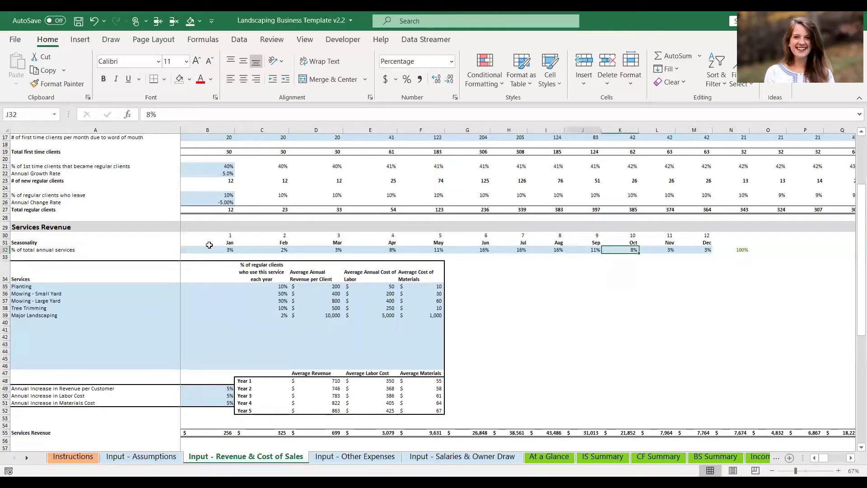
{"action": "left_click", "coordinate": [210, 247]}
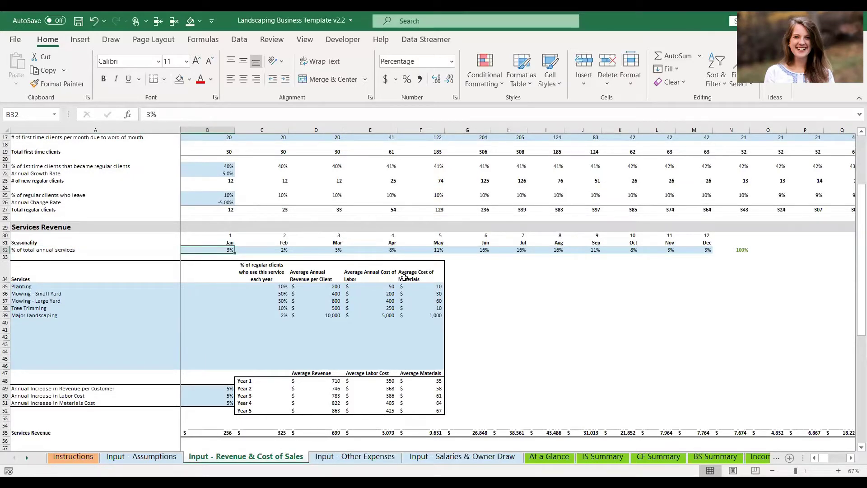
{"action": "scroll", "coordinate": [404, 278], "scroll_direction": "down", "scroll_amount": 2}
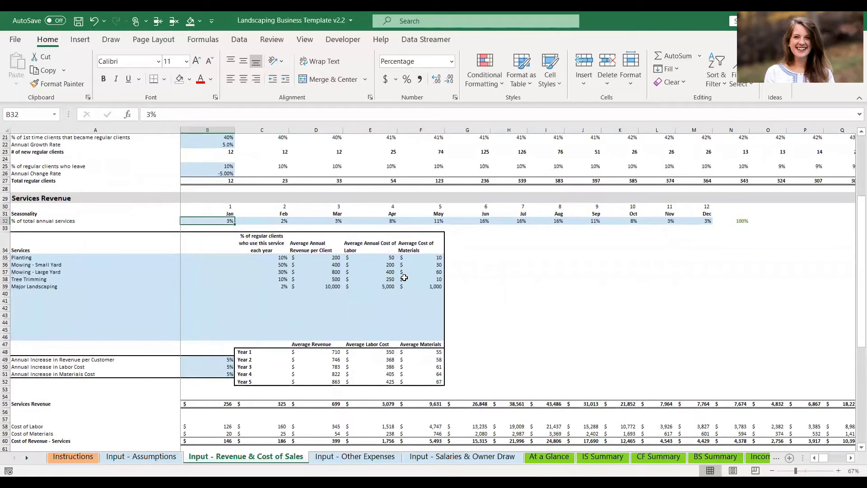
{"action": "key", "text": "Right"}
{"action": "key", "text": "Right"}
{"action": "key", "text": "Right"}
{"action": "key", "text": "Right"}
{"action": "key", "text": "Right"}
{"action": "key", "text": "Right"}
{"action": "key", "text": "Right"}
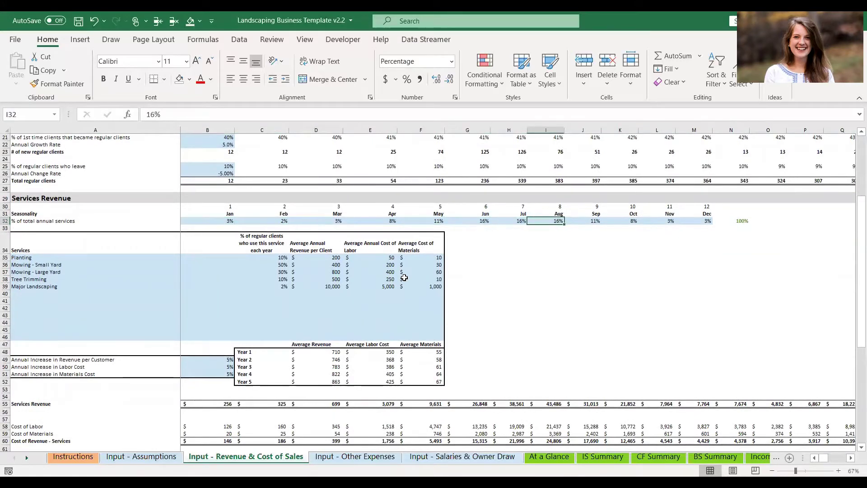
{"action": "key", "text": "Left"}
{"action": "key", "text": "Left"}
{"action": "key", "text": "Right"}
{"action": "key", "text": "Right"}
{"action": "key", "text": "Left"}
{"action": "key", "text": "Left"}
{"action": "key", "text": "Left"}
{"action": "key", "text": "Left"}
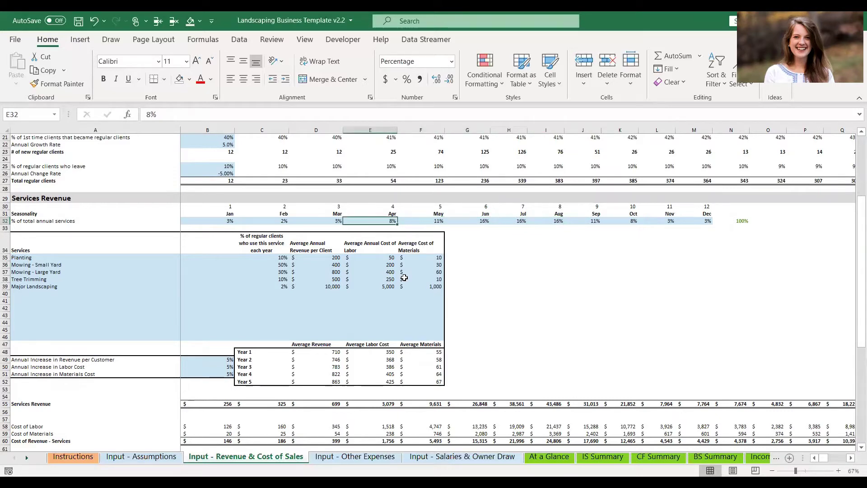
{"action": "key", "text": "Left"}
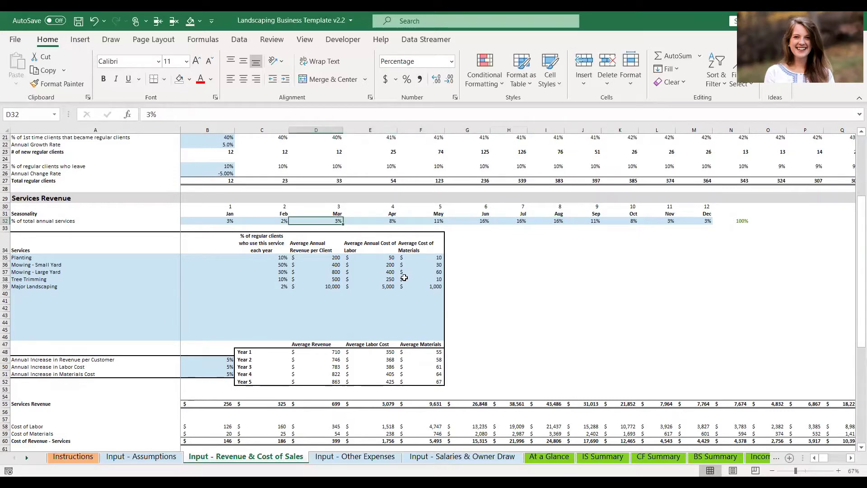
{"action": "key", "text": "Left"}
{"action": "key", "text": "Left"}
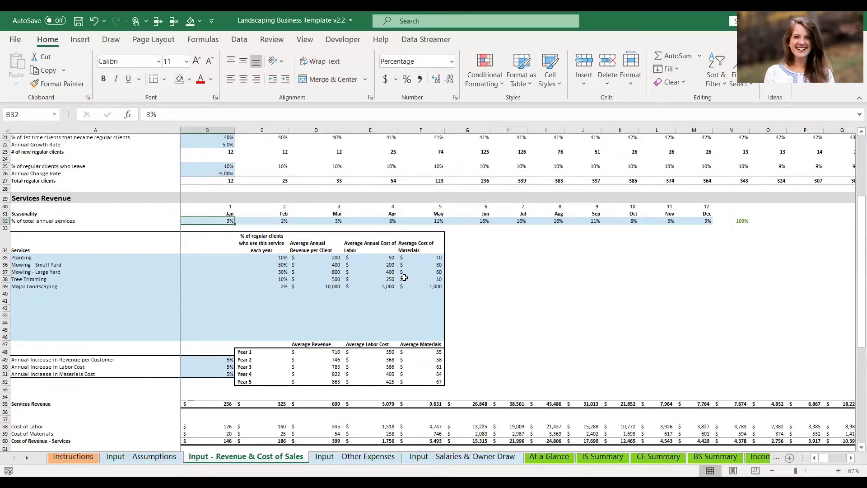
{"action": "scroll", "coordinate": [404, 278], "scroll_direction": "down", "scroll_amount": 2}
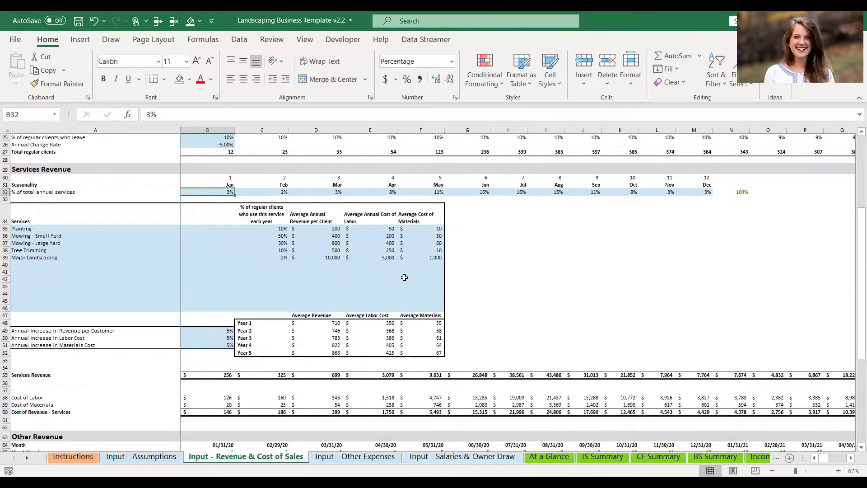
{"action": "scroll", "coordinate": [405, 277], "scroll_direction": "down", "scroll_amount": 1}
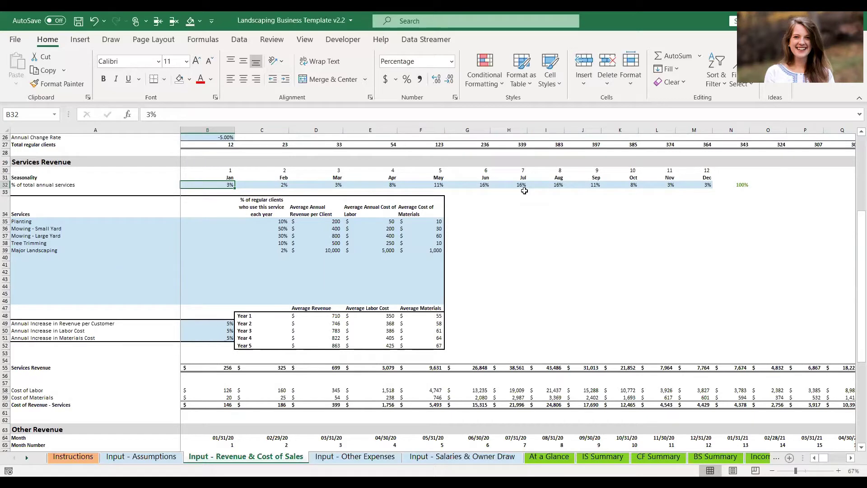
{"action": "key", "text": "Right"}
{"action": "key", "text": "Right"}
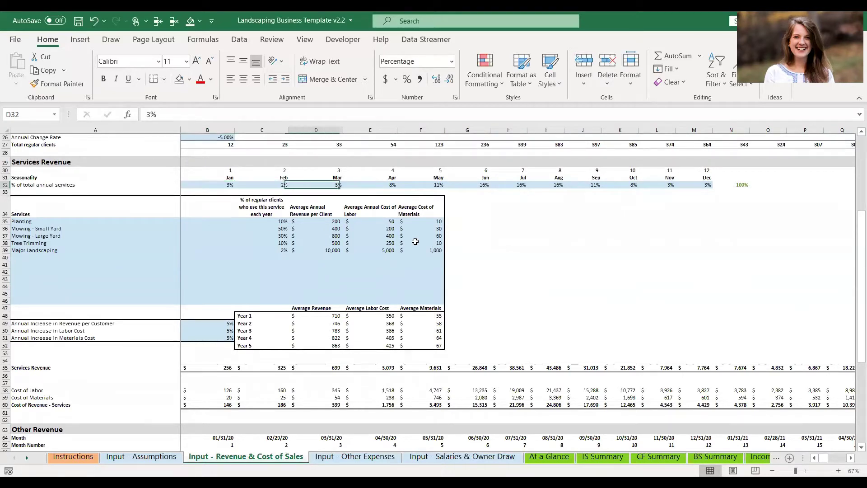
{"action": "key", "text": "Right"}
{"action": "key", "text": "Right"}
{"action": "key", "text": "Right"}
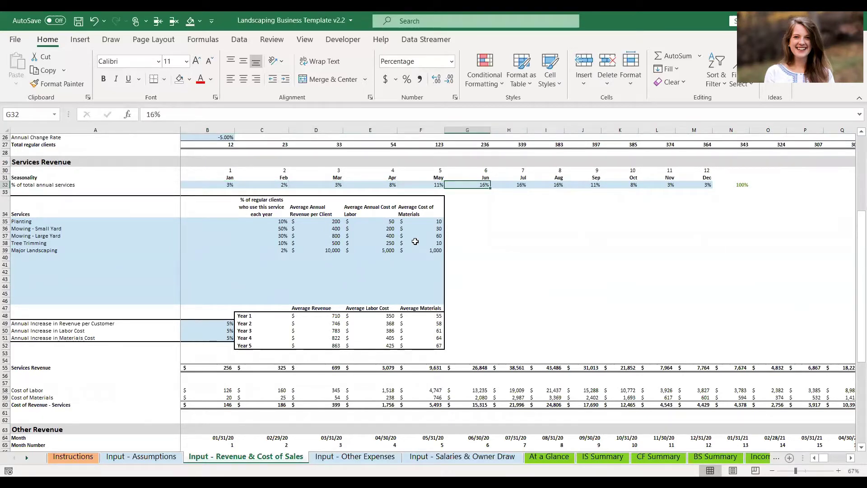
{"action": "scroll", "coordinate": [415, 242], "scroll_direction": "down", "scroll_amount": 2}
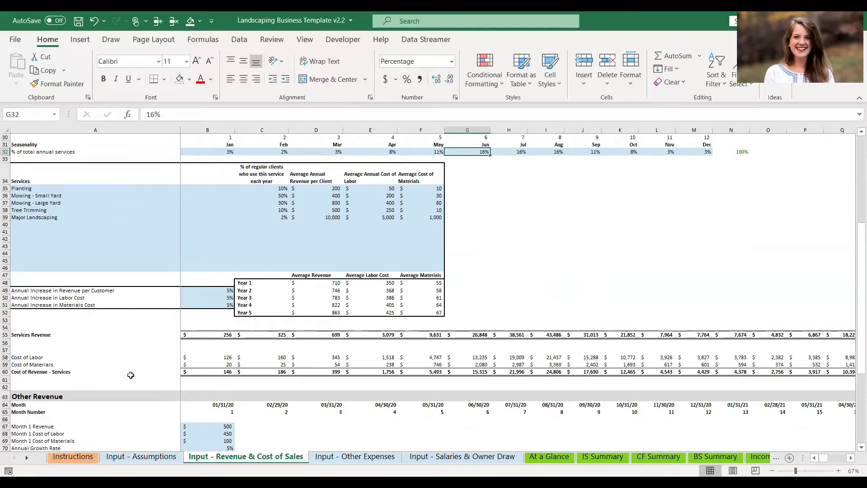
{"action": "left_click", "coordinate": [261, 198]}
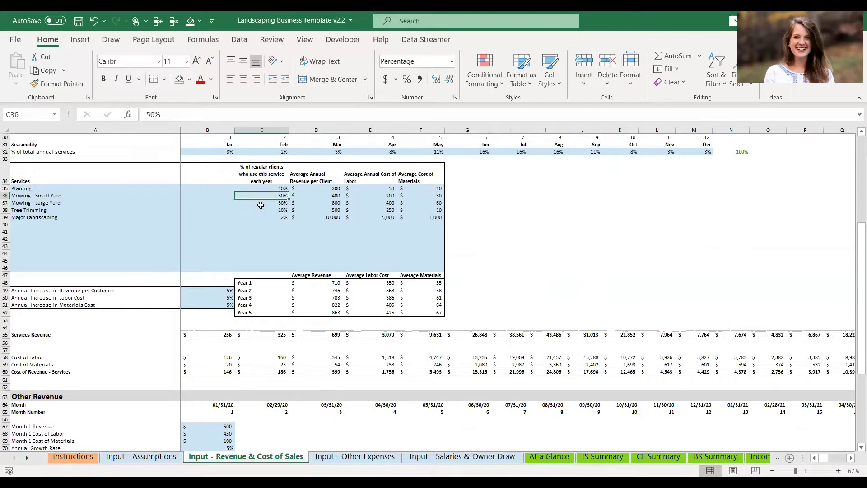
{"action": "key", "text": "Up"}
{"action": "key", "text": "Left"}
{"action": "key", "text": "Left"}
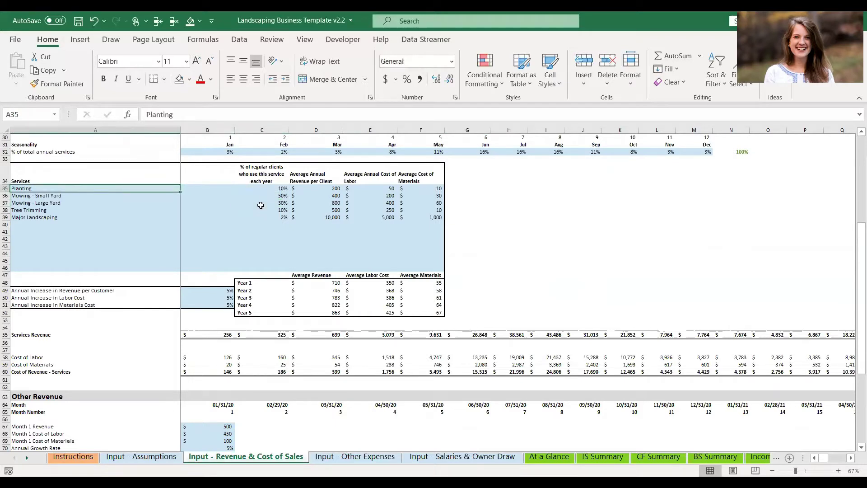
{"action": "key", "text": "Right"}
{"action": "key", "text": "Right"}
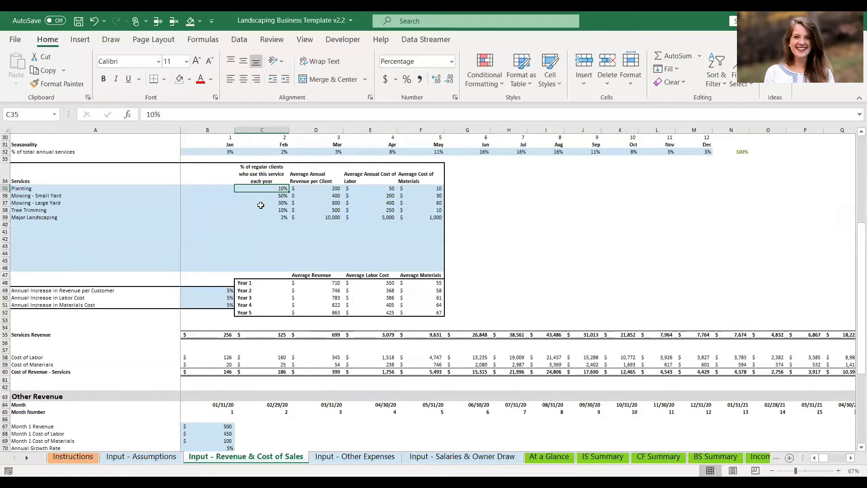
{"action": "key", "text": "Down"}
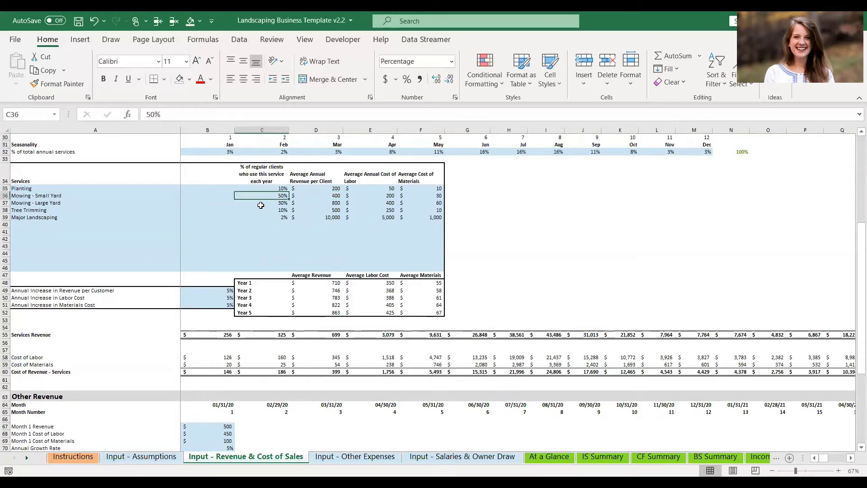
{"action": "key", "text": "Down"}
{"action": "key", "text": "Up"}
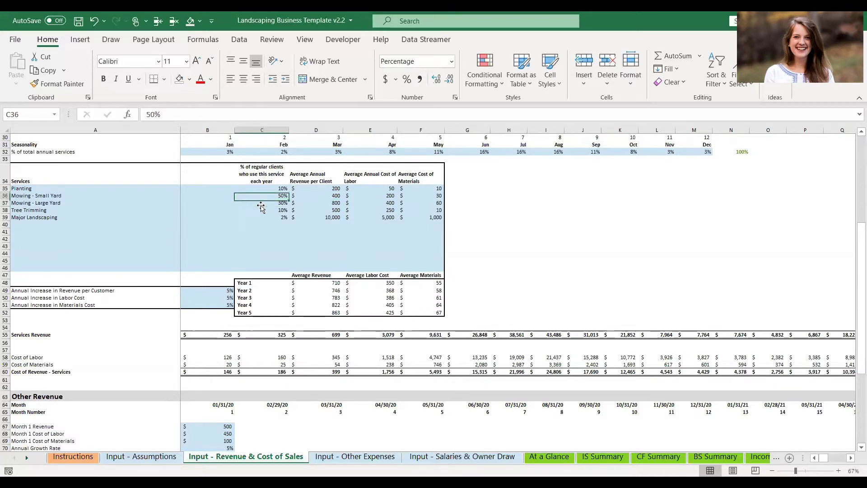
{"action": "key", "text": "Down"}
{"action": "key", "text": "Up"}
{"action": "key", "text": "Down"}
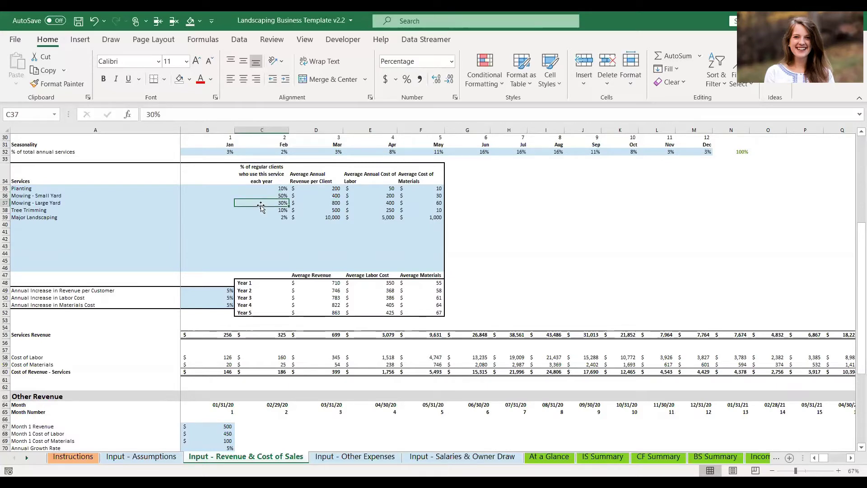
{"action": "key", "text": "Up"}
{"action": "key", "text": "Down"}
{"action": "key", "text": "Up"}
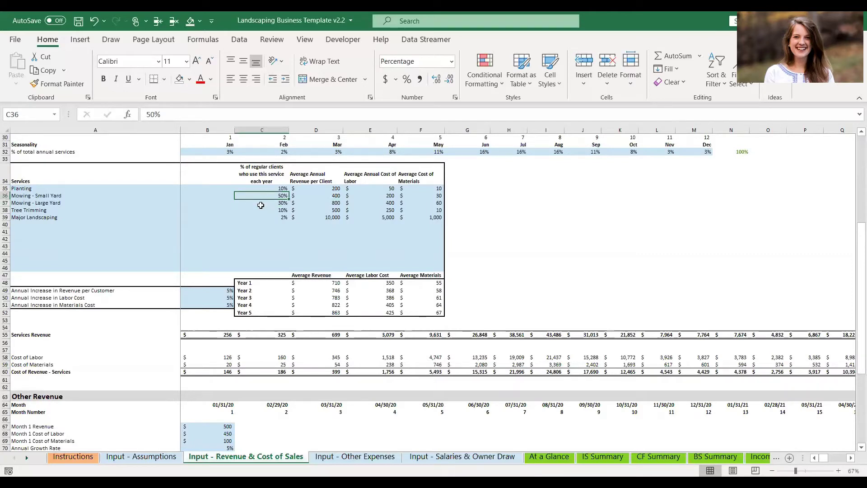
{"action": "key", "text": "Down"}
{"action": "key", "text": "Up"}
{"action": "key", "text": "Up"}
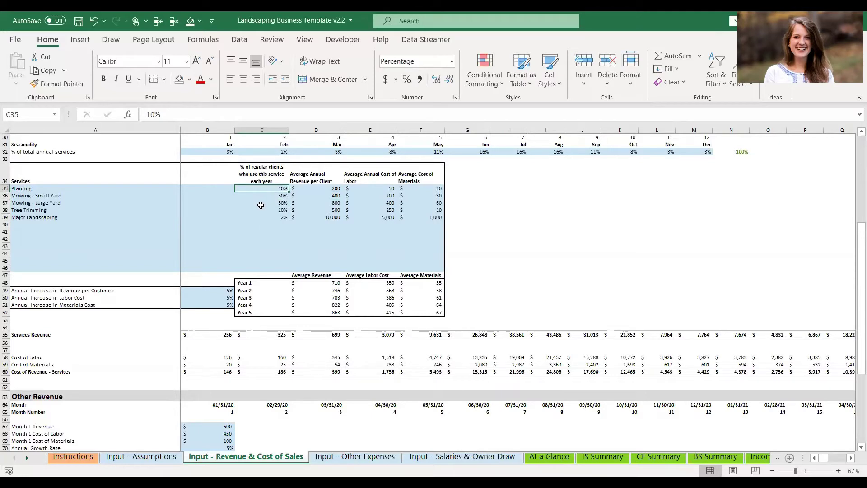
{"action": "key", "text": "Down"}
{"action": "key", "text": "Down"}
{"action": "key", "text": "Down"}
{"action": "key", "text": "Down"}
{"action": "key", "text": "Down"}
{"action": "key", "text": "Down"}
{"action": "key", "text": "Down"}
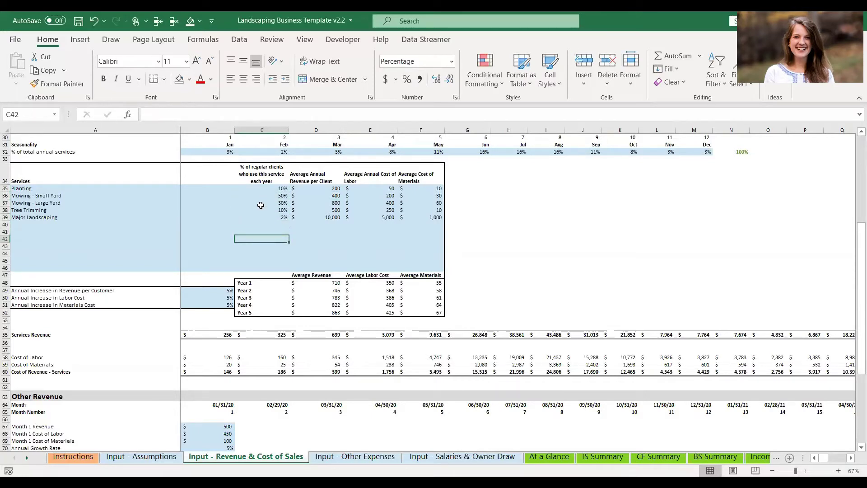
{"action": "key", "text": "Up"}
{"action": "key", "text": "Up"}
{"action": "key", "text": "Up"}
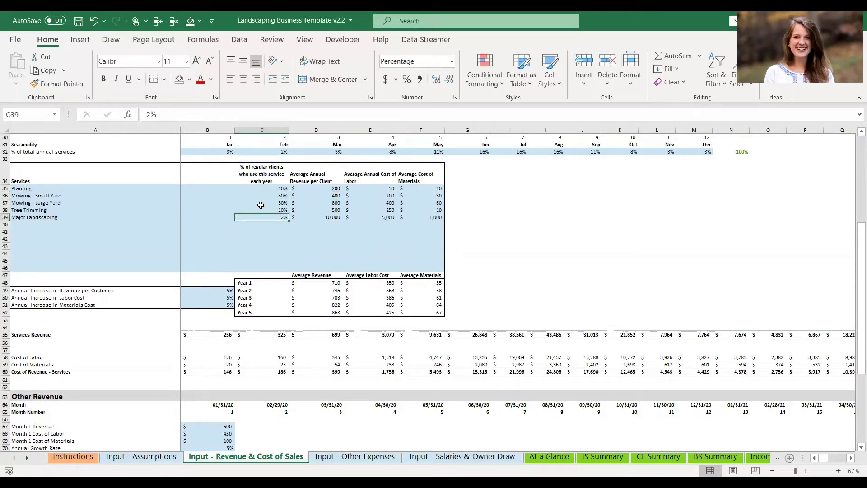
{"action": "key", "text": "Up"}
{"action": "key", "text": "Up"}
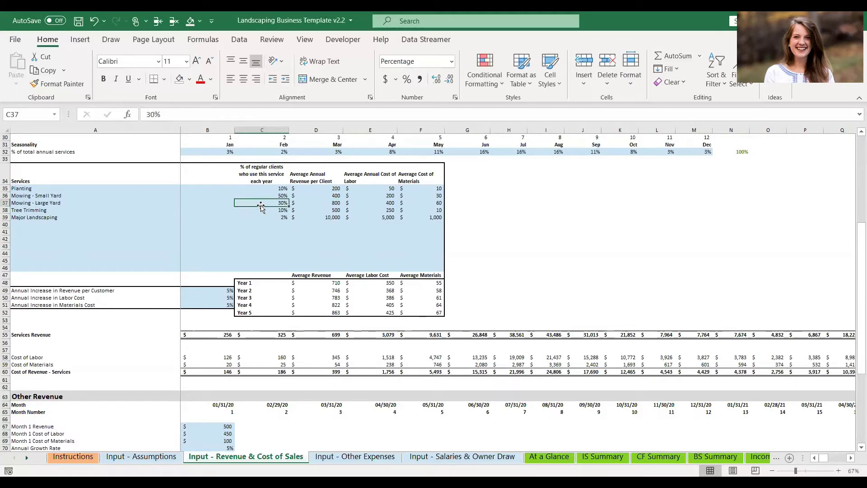
{"action": "key", "text": "Down"}
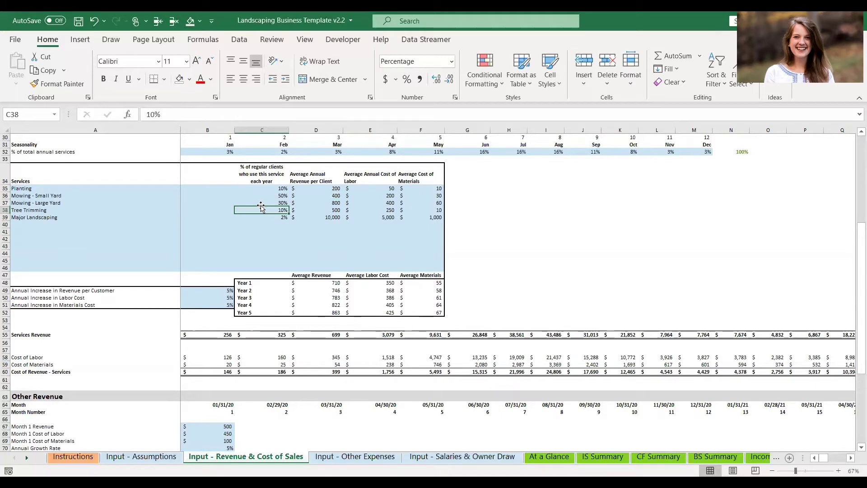
{"action": "key", "text": "Down"}
{"action": "key", "text": "Up"}
{"action": "key", "text": "Up"}
{"action": "key", "text": "Up"}
{"action": "key", "text": "Up"}
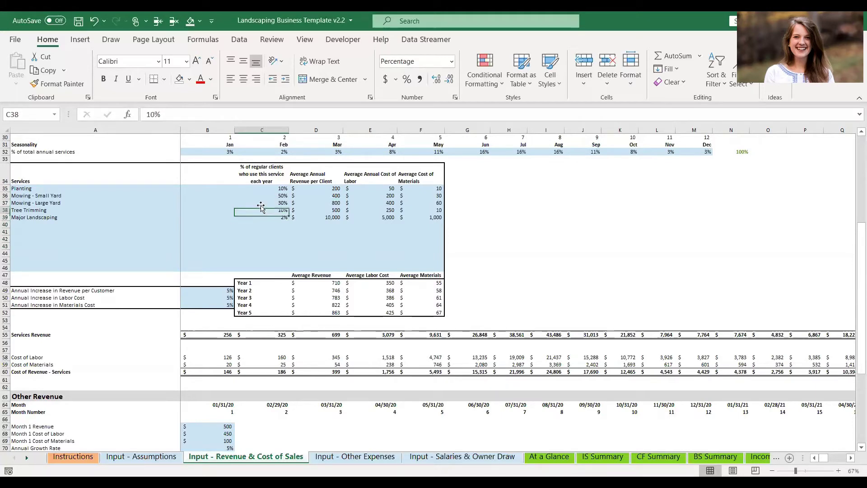
{"action": "key", "text": "shift+Down"}
{"action": "key", "text": "shift+Down"}
{"action": "key", "text": "shift+Down"}
{"action": "key", "text": "shift+Down"}
{"action": "key", "text": "shift+Down"}
{"action": "key", "text": "shift+Down"}
{"action": "key", "text": "shift+Down"}
{"action": "key", "text": "shift+Down"}
{"action": "key", "text": "shift+Down"}
{"action": "key", "text": "shift+Down"}
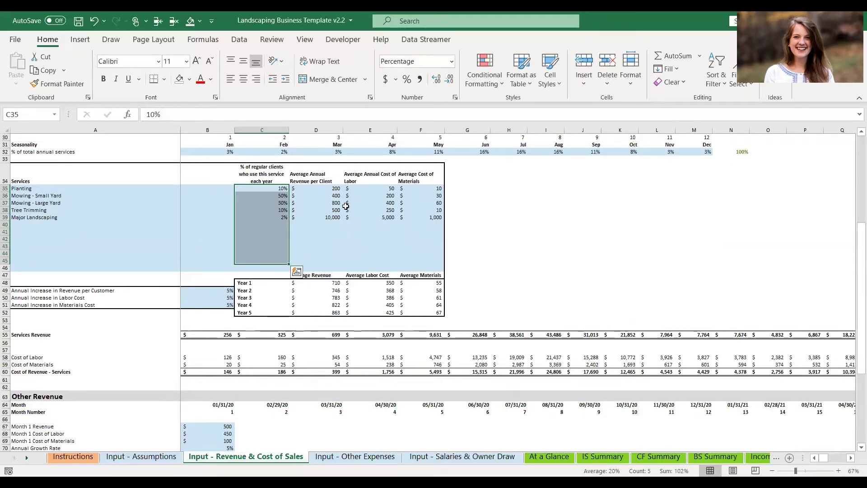
{"action": "left_click", "coordinate": [346, 209]}
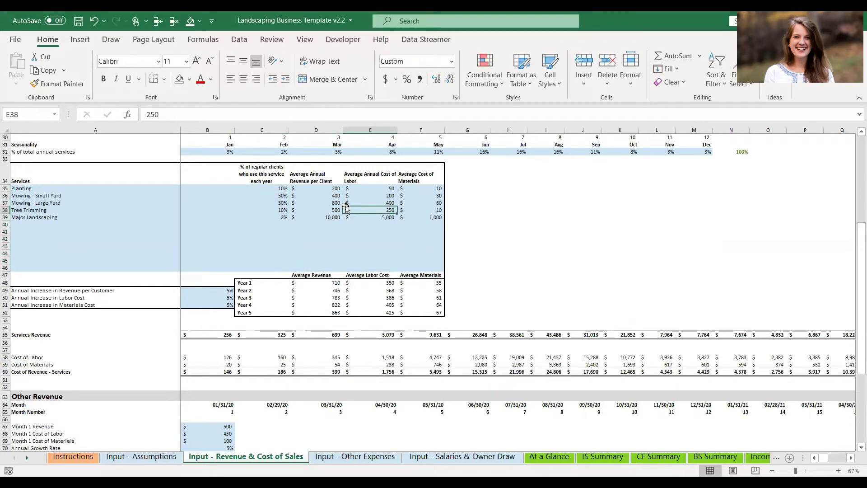
{"action": "key", "text": "Up"}
{"action": "key", "text": "Up"}
{"action": "key", "text": "Up"}
{"action": "key", "text": "Left"}
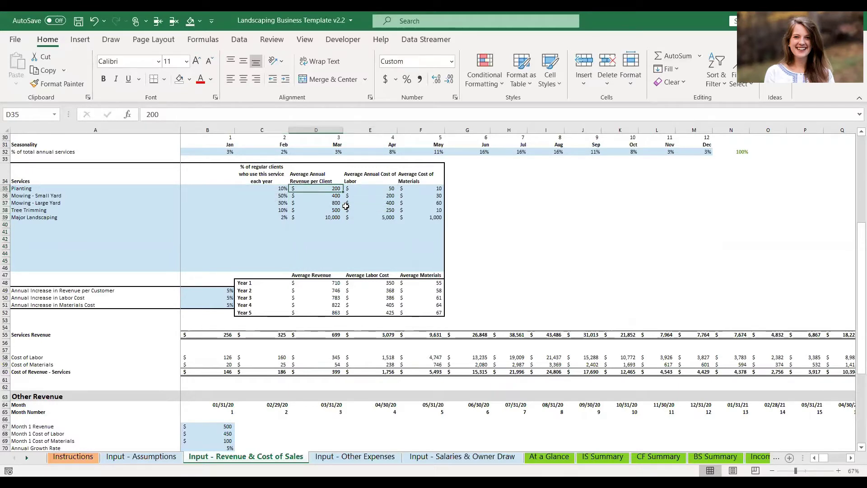
{"action": "key", "text": "Down"}
{"action": "key", "text": "Down"}
{"action": "key", "text": "Down"}
{"action": "key", "text": "Down"}
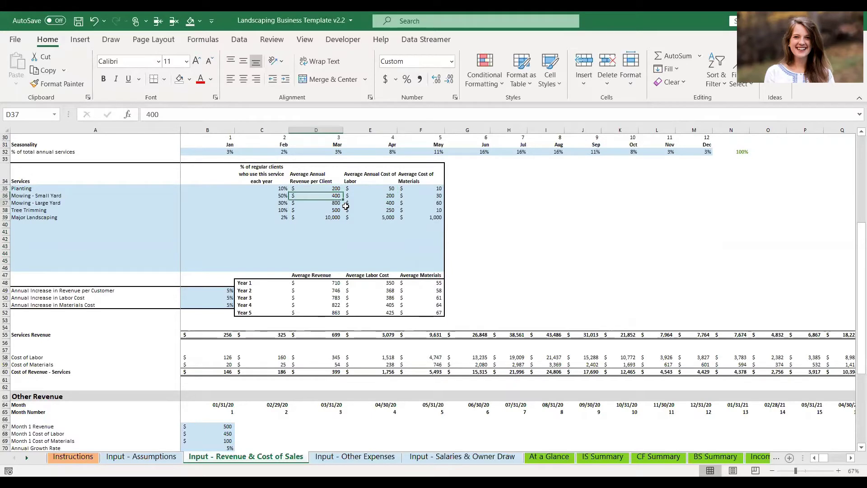
{"action": "key", "text": "Up"}
{"action": "key", "text": "Up"}
{"action": "key", "text": "Up"}
{"action": "key", "text": "Up"}
{"action": "key", "text": "Down"}
{"action": "key", "text": "Down"}
{"action": "key", "text": "Down"}
{"action": "key", "text": "Down"}
{"action": "key", "text": "Right"}
{"action": "key", "text": "Up"}
{"action": "key", "text": "Up"}
{"action": "key", "text": "Up"}
{"action": "key", "text": "Up"}
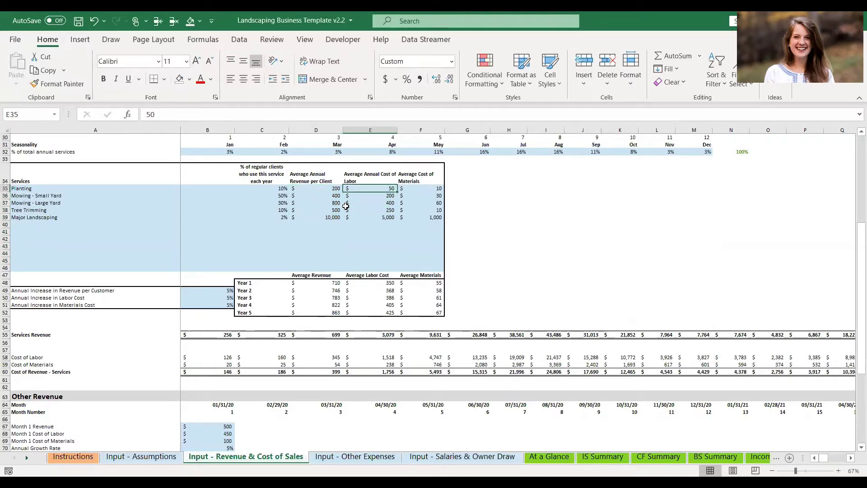
{"action": "key", "text": "Down"}
{"action": "key", "text": "Down"}
{"action": "key", "text": "Down"}
{"action": "key", "text": "Down"}
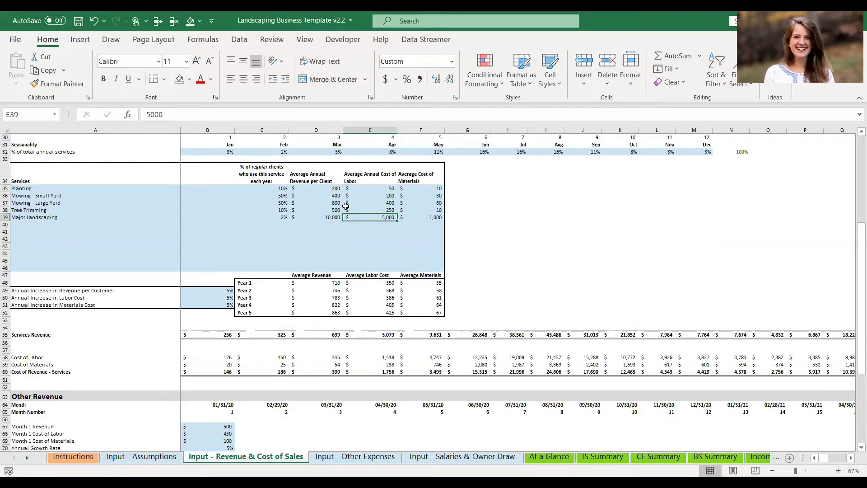
{"action": "key", "text": "Right"}
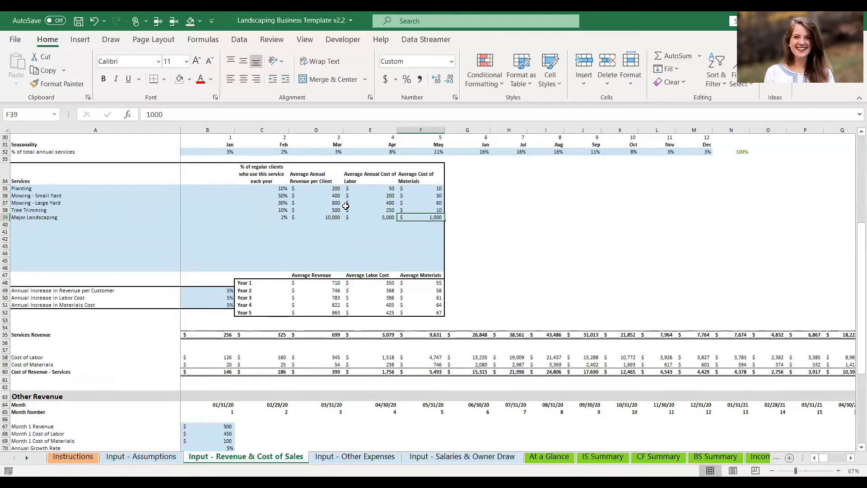
{"action": "scroll", "coordinate": [181, 285], "scroll_direction": "down", "scroll_amount": 2}
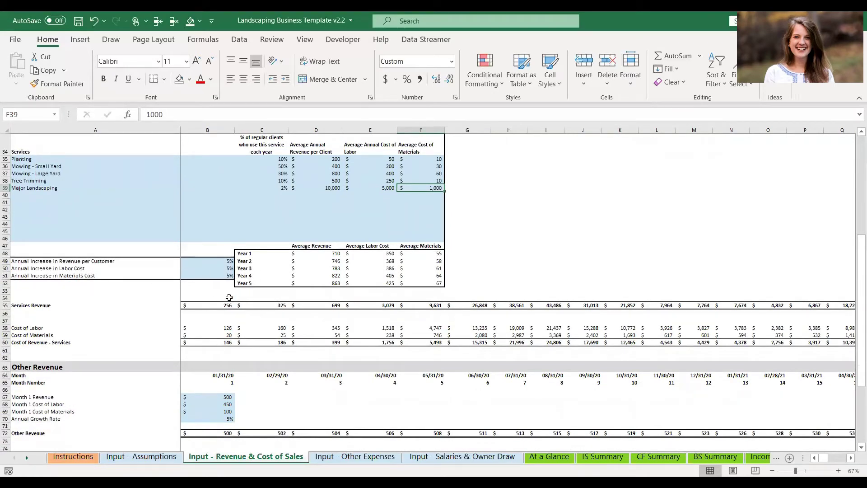
{"action": "left_click", "coordinate": [216, 261]}
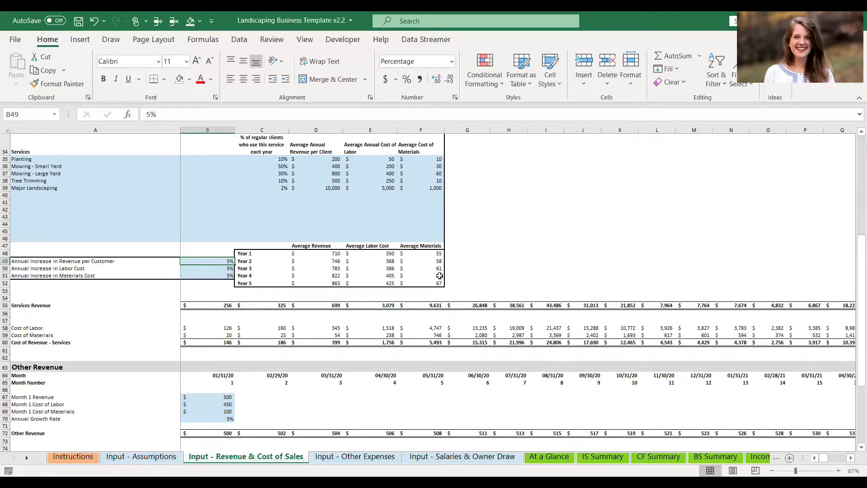
{"action": "left_click", "coordinate": [331, 260]}
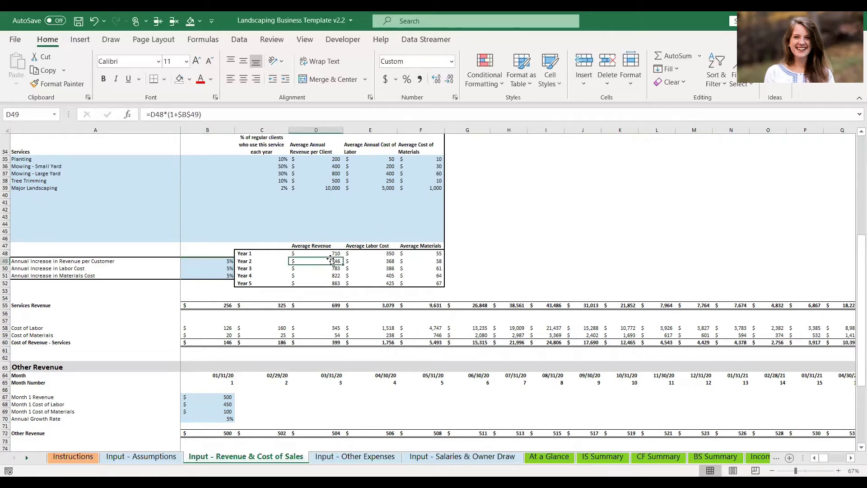
{"action": "key", "text": "Up"}
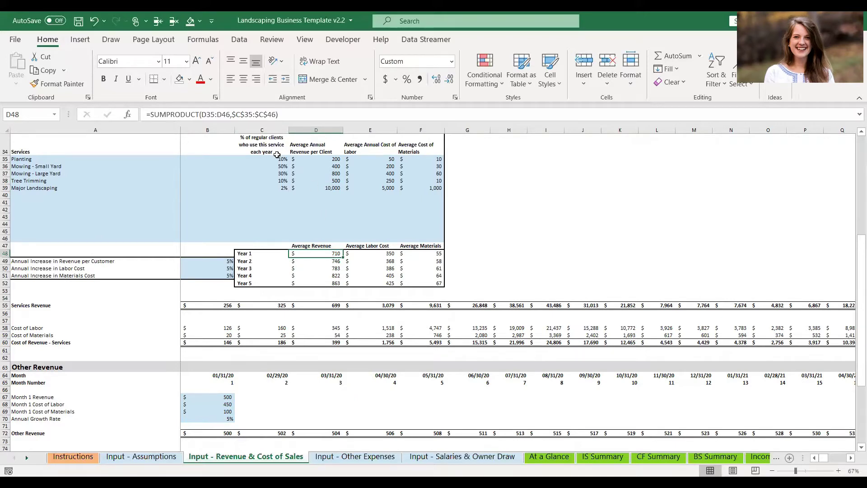
{"action": "left_click_drag", "start_coordinate": [277, 155], "coordinate": [312, 188]}
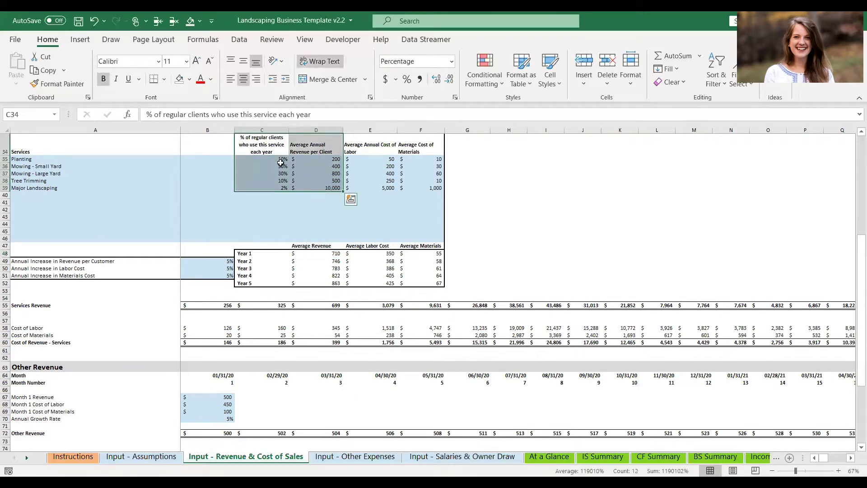
{"action": "left_click_drag", "start_coordinate": [280, 163], "coordinate": [324, 192]}
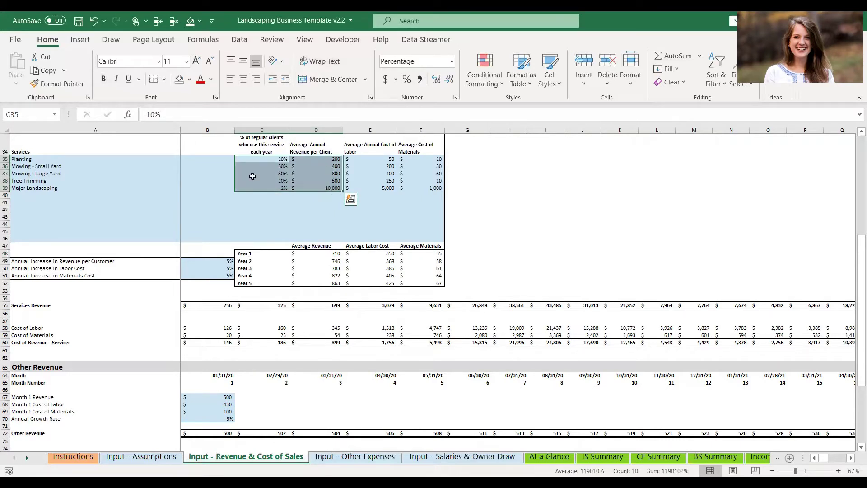
{"action": "left_click", "coordinate": [333, 254]}
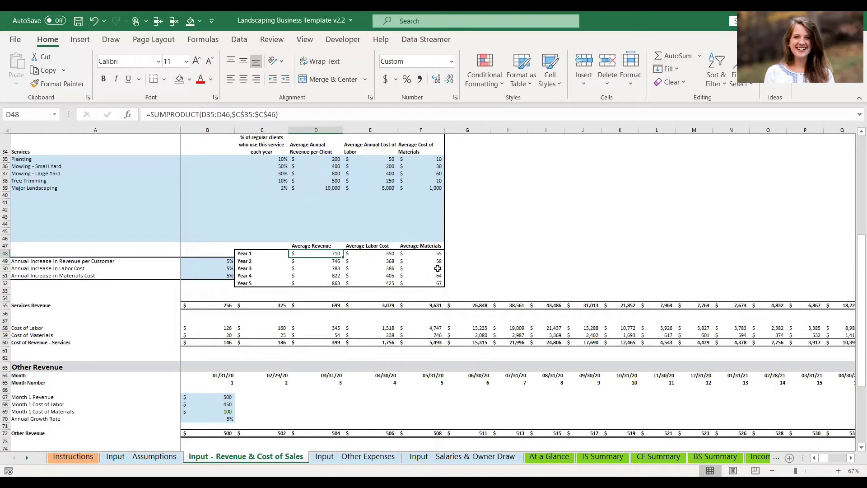
{"action": "left_click", "coordinate": [207, 268]}
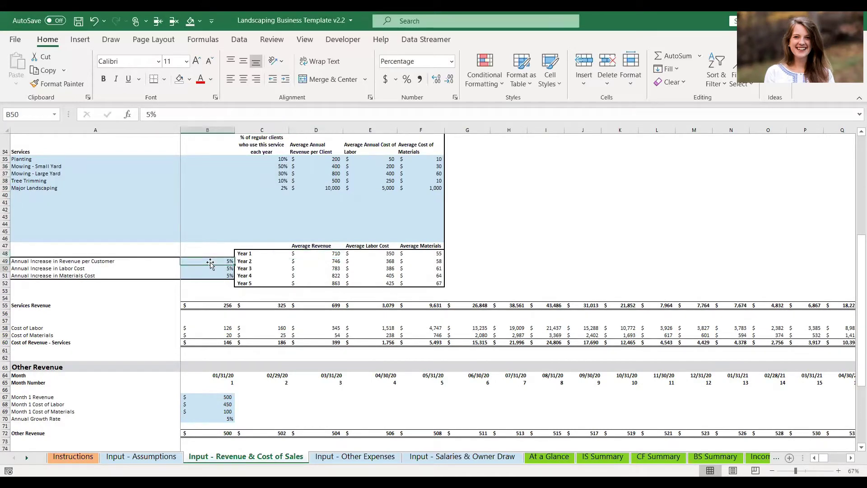
{"action": "key", "text": "Up"}
{"action": "key", "text": "Right"}
{"action": "key", "text": "Right"}
{"action": "key", "text": "Down"}
{"action": "key", "text": "Down"}
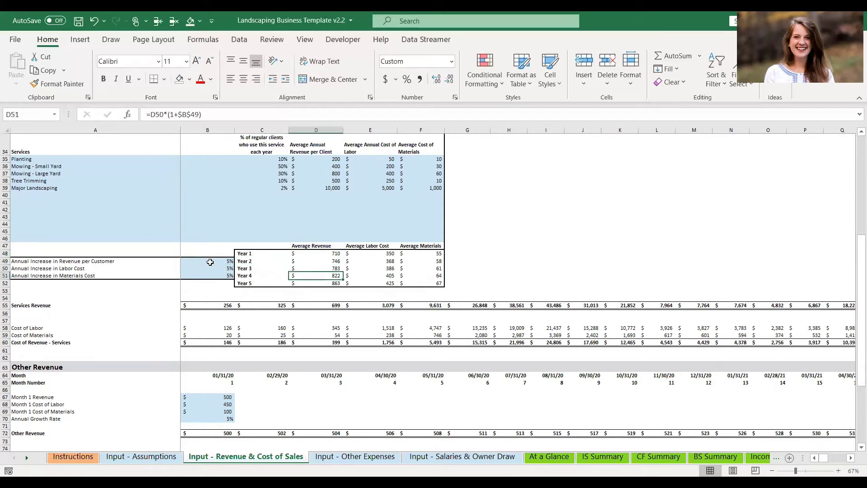
{"action": "key", "text": "Down"}
{"action": "key", "text": "Right"}
{"action": "key", "text": "Up"}
{"action": "key", "text": "Up"}
{"action": "key", "text": "Up"}
{"action": "key", "text": "Up"}
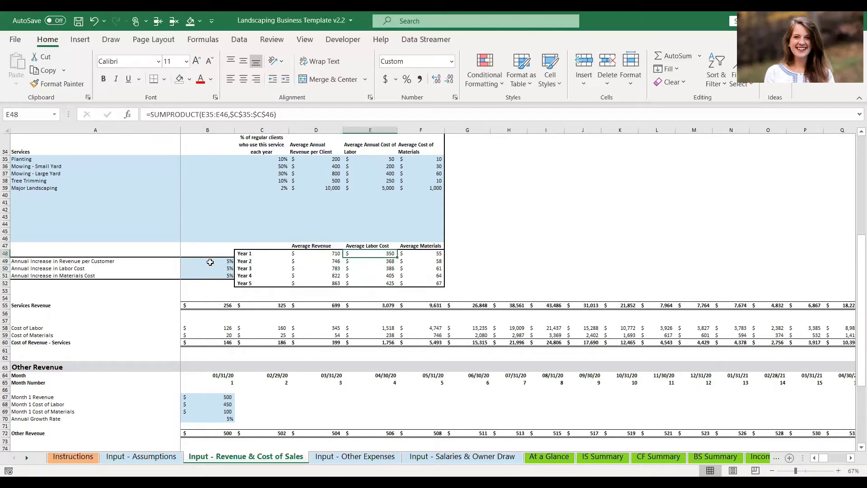
{"action": "scroll", "coordinate": [417, 339], "scroll_direction": "down", "scroll_amount": 4}
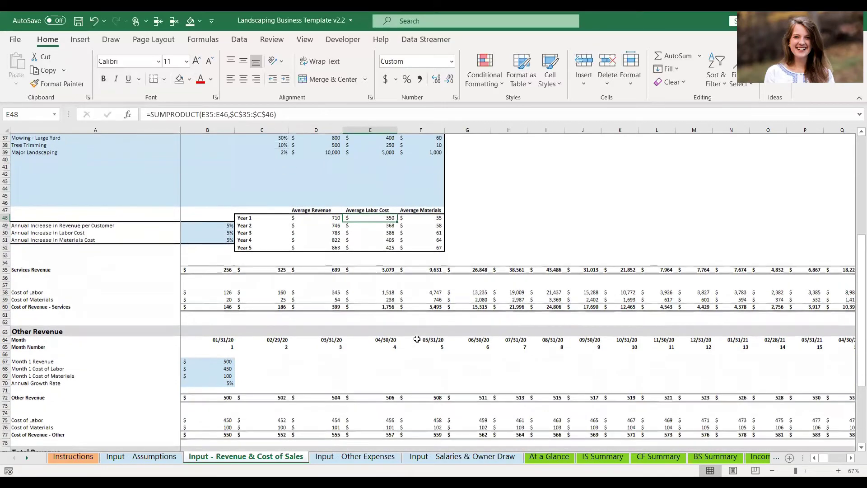
{"action": "scroll", "coordinate": [417, 339], "scroll_direction": "up", "scroll_amount": 3}
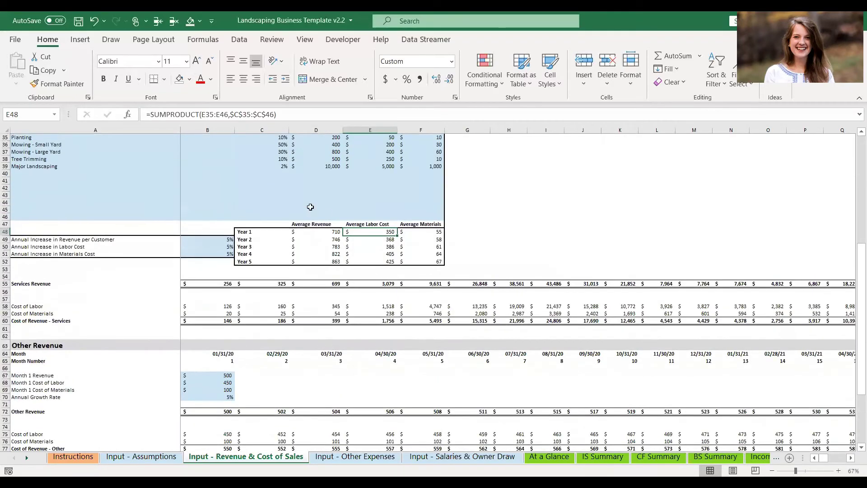
{"action": "scroll", "coordinate": [311, 244], "scroll_direction": "up", "scroll_amount": 3}
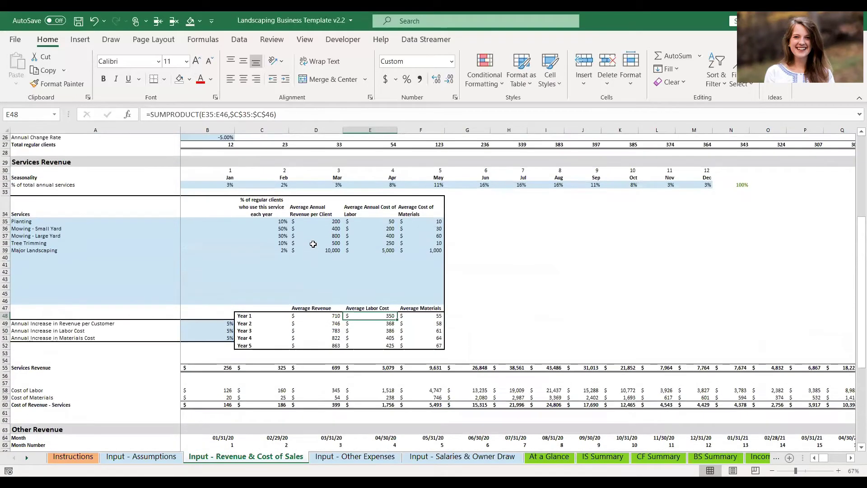
{"action": "left_click", "coordinate": [216, 144]}
{"action": "left_click", "coordinate": [218, 185]}
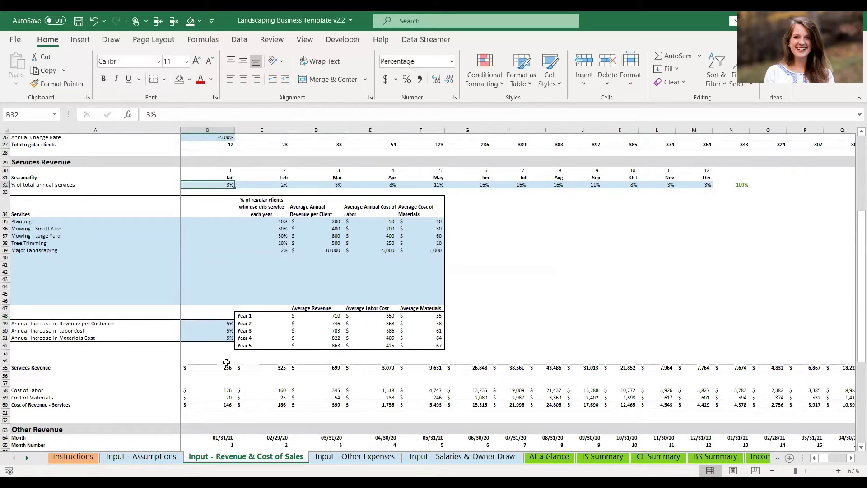
{"action": "left_click", "coordinate": [334, 316]}
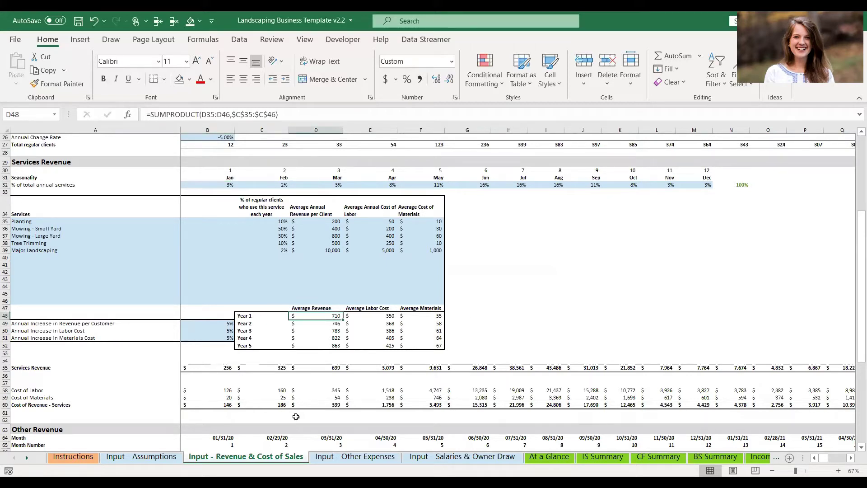
{"action": "left_click", "coordinate": [207, 369]}
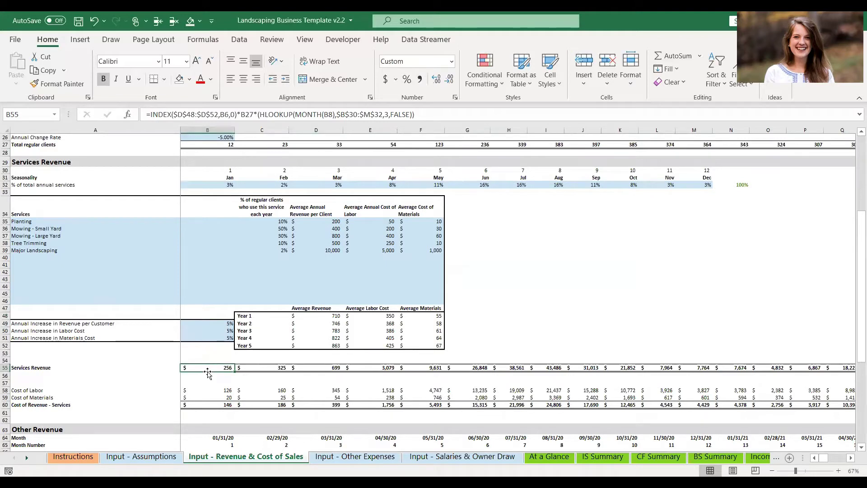
{"action": "key", "text": "Right"}
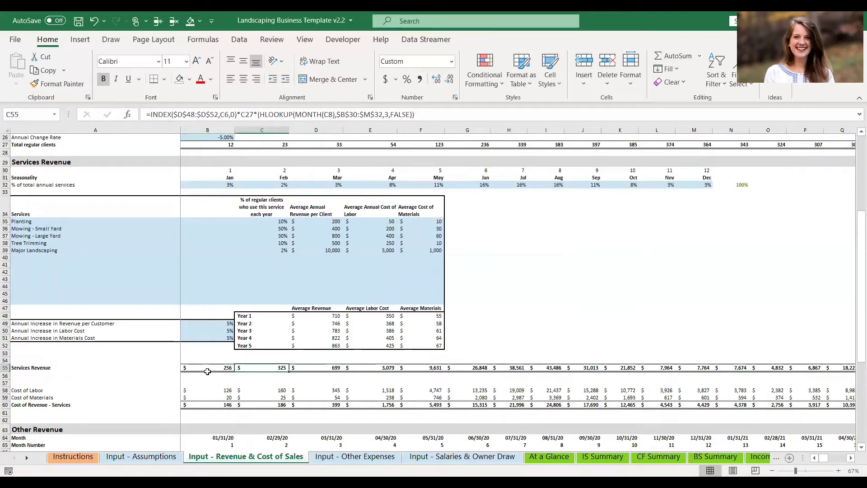
{"action": "key", "text": "Right"}
{"action": "key", "text": "Right"}
{"action": "key", "text": "Right"}
{"action": "key", "text": "Right"}
{"action": "key", "text": "Right"}
{"action": "key", "text": "Right"}
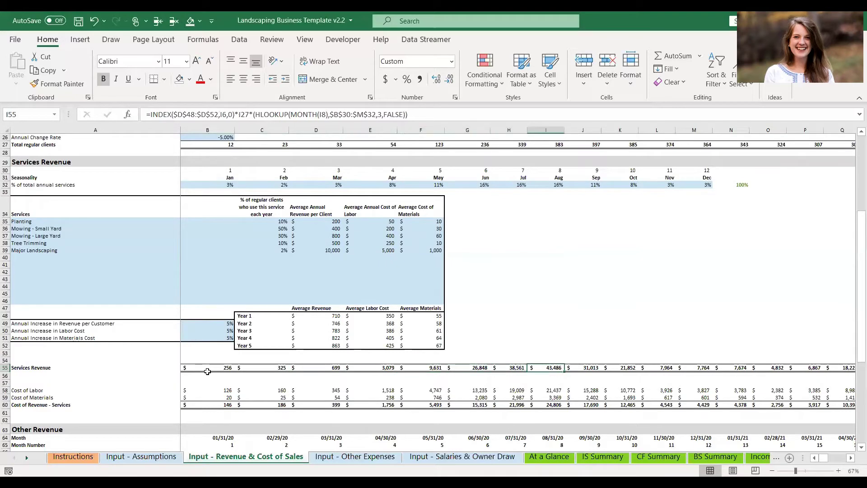
{"action": "key", "text": "Right"}
{"action": "key", "text": "Right"}
{"action": "key", "text": "Right"}
{"action": "key", "text": "Right"}
{"action": "key", "text": "Right"}
{"action": "key", "text": "Right"}
{"action": "key", "text": "Right"}
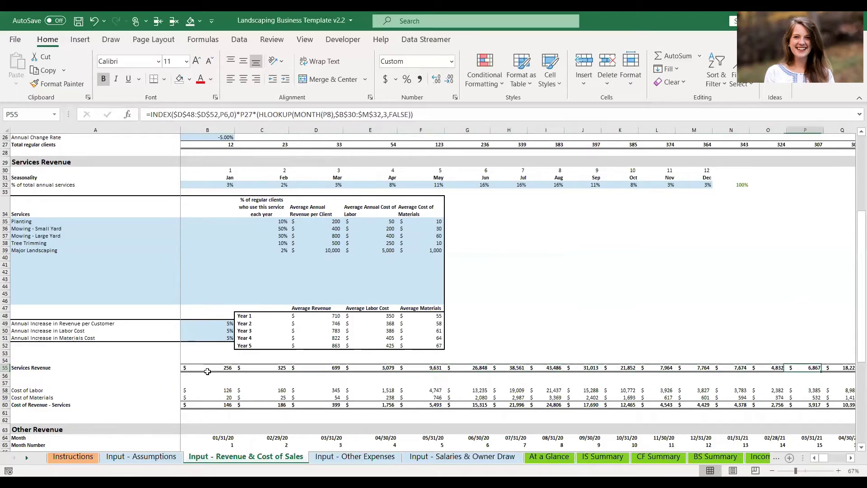
{"action": "key", "text": "Right"}
{"action": "key", "text": "Right"}
{"action": "key", "text": "Left"}
{"action": "key", "text": "Left"}
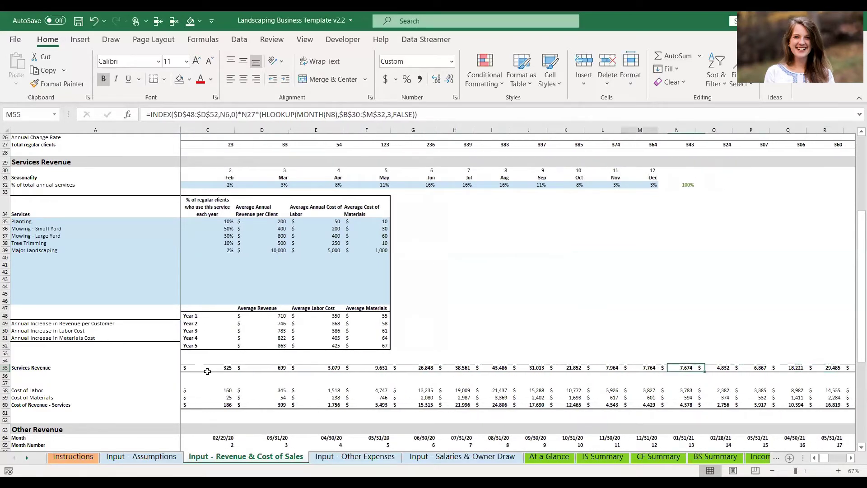
{"action": "key", "text": "Home"}
{"action": "left_click", "coordinate": [207, 372]}
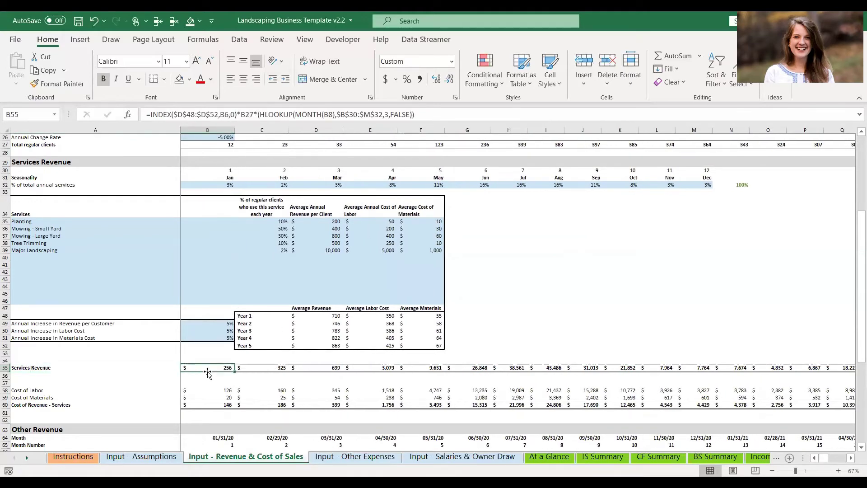
{"action": "scroll", "coordinate": [207, 371], "scroll_direction": "down", "scroll_amount": 4}
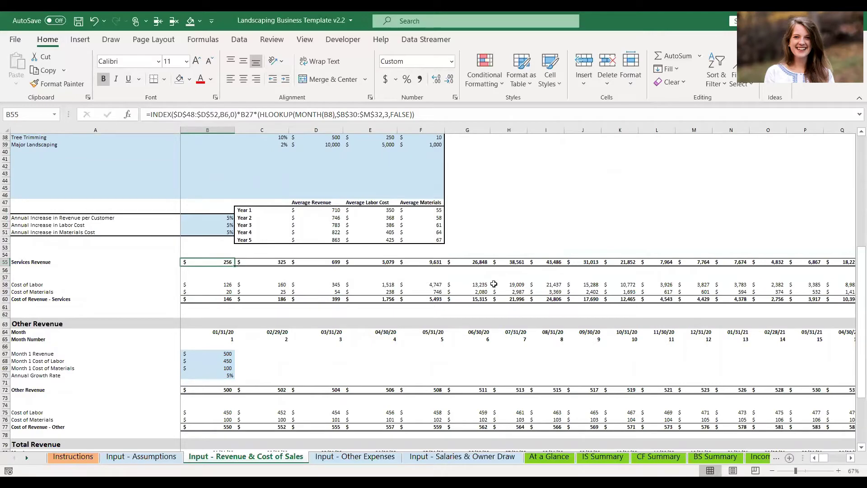
{"action": "scroll", "coordinate": [494, 284], "scroll_direction": "down", "scroll_amount": 5}
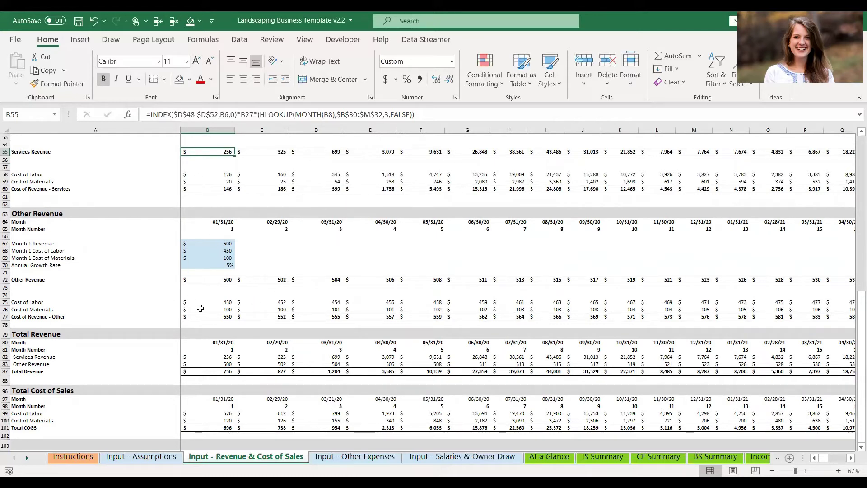
{"action": "scroll", "coordinate": [234, 319], "scroll_direction": "down", "scroll_amount": 2}
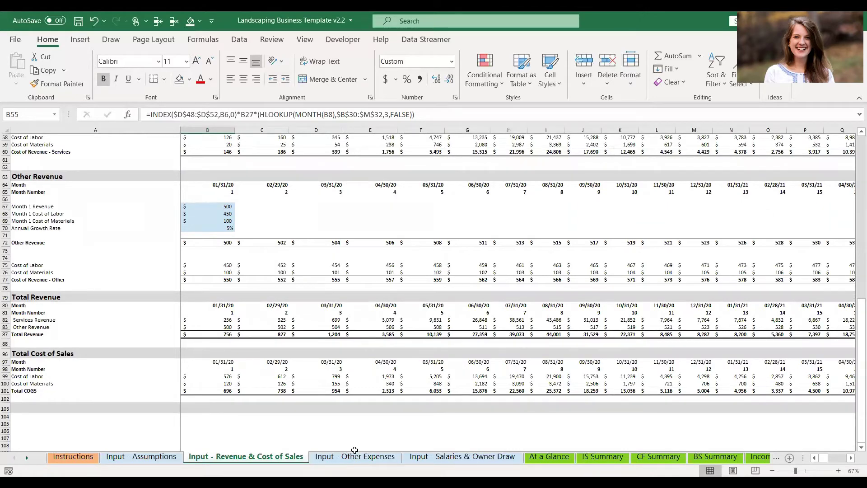
{"action": "left_click", "coordinate": [354, 456]}
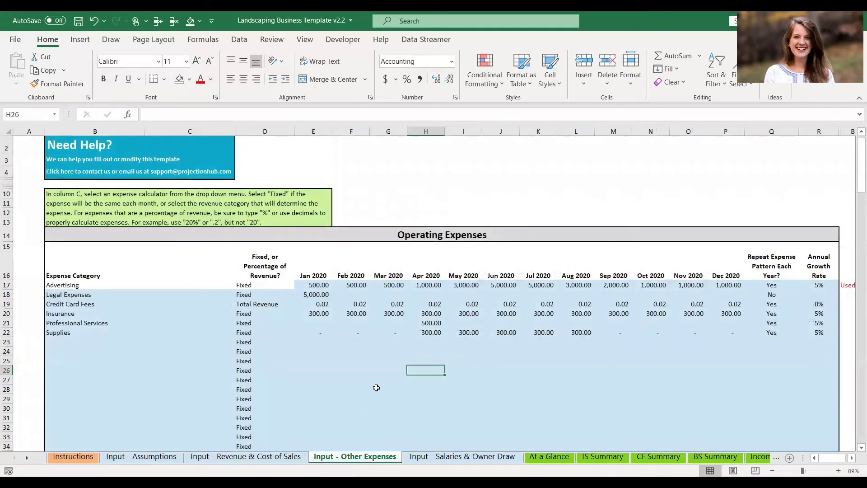
Check the Advertising row: 500 in January, 3,000 in August, its repeat setting and 5% growth.
{"action": "scroll", "coordinate": [377, 387], "scroll_direction": "down", "scroll_amount": 1}
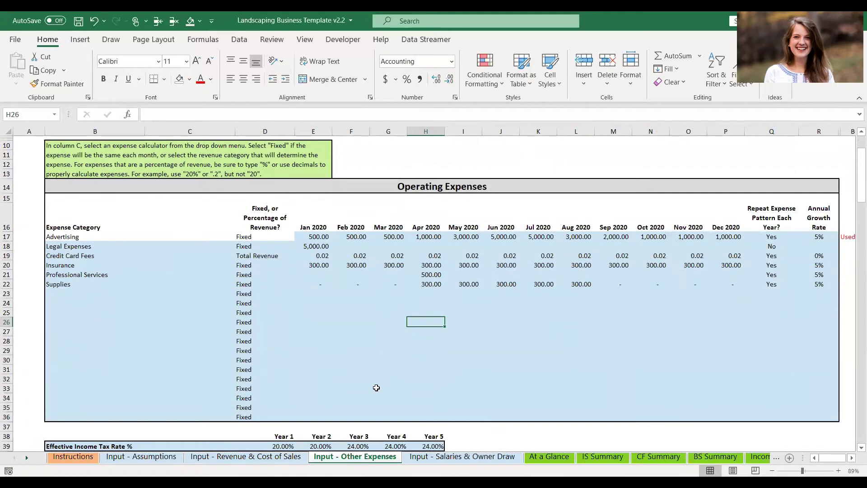
{"action": "left_click", "coordinate": [106, 238]}
{"action": "key", "text": "Right"}
{"action": "key", "text": "Right"}
{"action": "key", "text": "Right"}
{"action": "key", "text": "Right"}
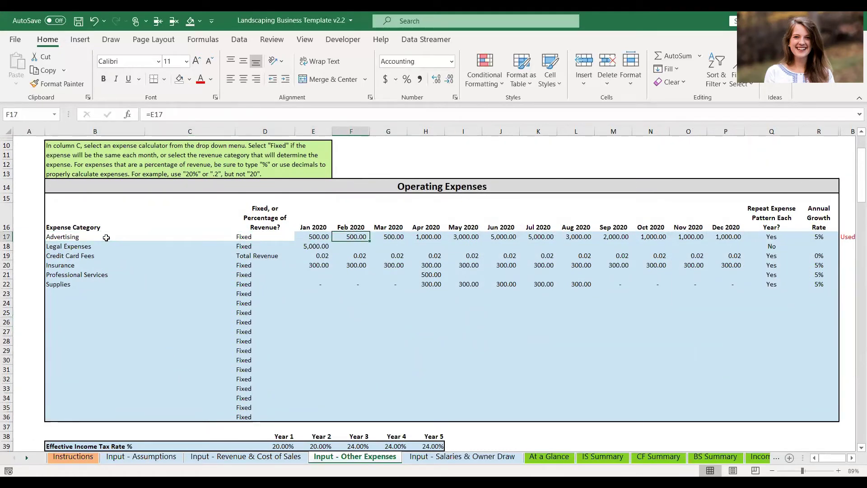
{"action": "key", "text": "Left"}
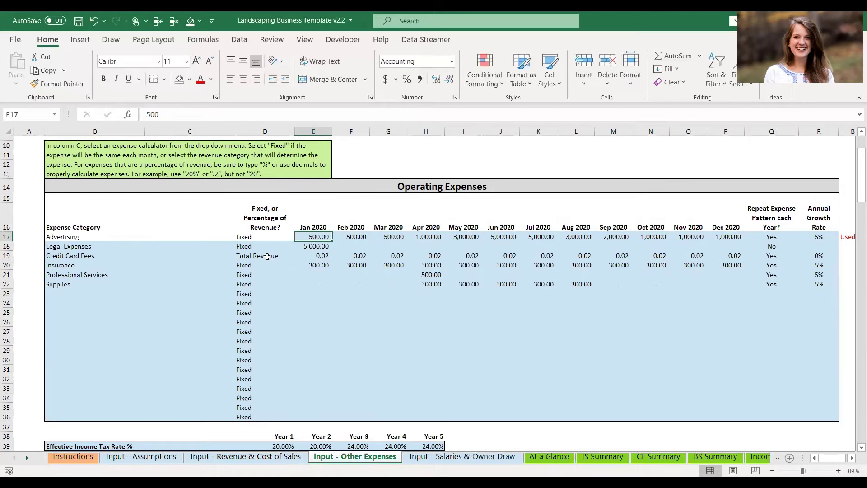
{"action": "key", "text": "Right"}
{"action": "key", "text": "Right"}
{"action": "key", "text": "Right"}
{"action": "key", "text": "Right"}
{"action": "key", "text": "Right"}
{"action": "key", "text": "Right"}
{"action": "key", "text": "Right"}
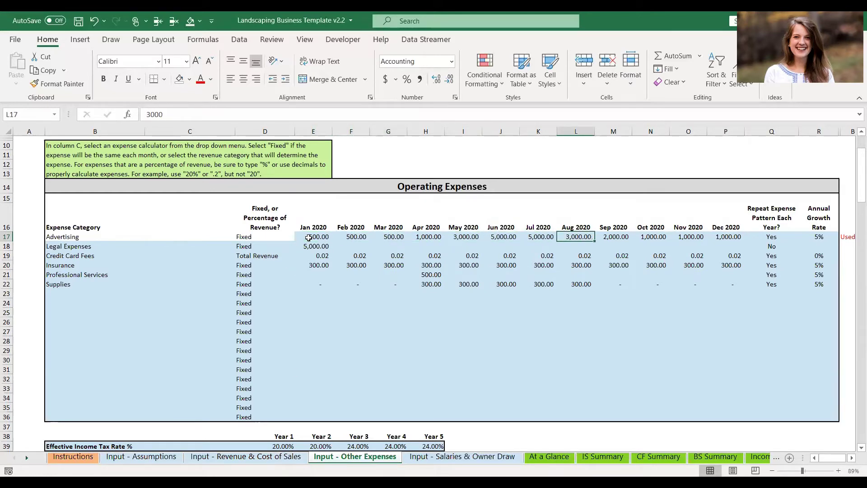
{"action": "key", "text": "Right"}
{"action": "key", "text": "Right"}
{"action": "key", "text": "Right"}
{"action": "key", "text": "Right"}
{"action": "key", "text": "Right"}
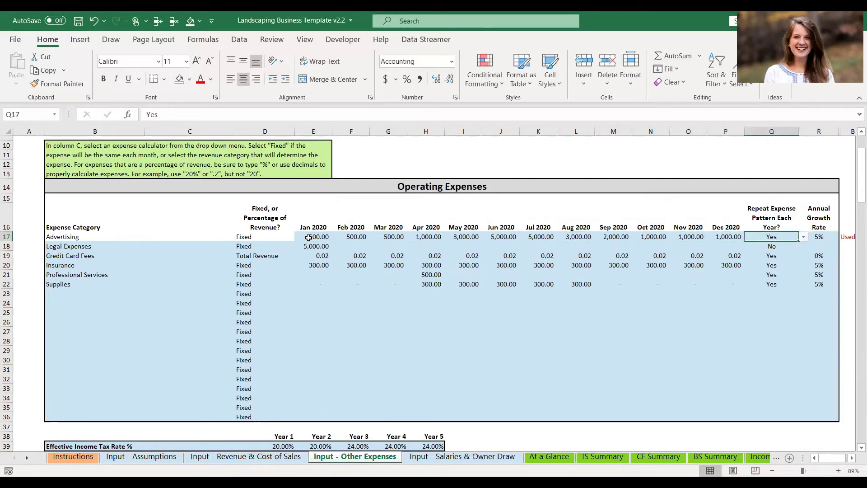
{"action": "key", "text": "Right"}
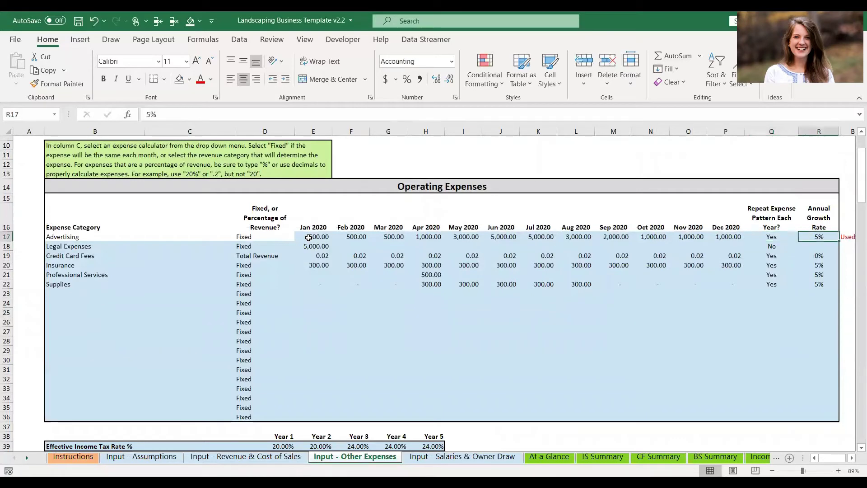
Confirm Legal Expenses is a one-time 5,000 in January that does not repeat.
{"action": "key", "text": "Down"}
{"action": "key", "text": "Left"}
{"action": "key", "text": "Left"}
{"action": "key", "text": "Left"}
{"action": "key", "text": "Left"}
{"action": "key", "text": "Left"}
{"action": "key", "text": "Left"}
{"action": "key", "text": "Left"}
{"action": "key", "text": "Left"}
{"action": "key", "text": "Left"}
{"action": "key", "text": "Left"}
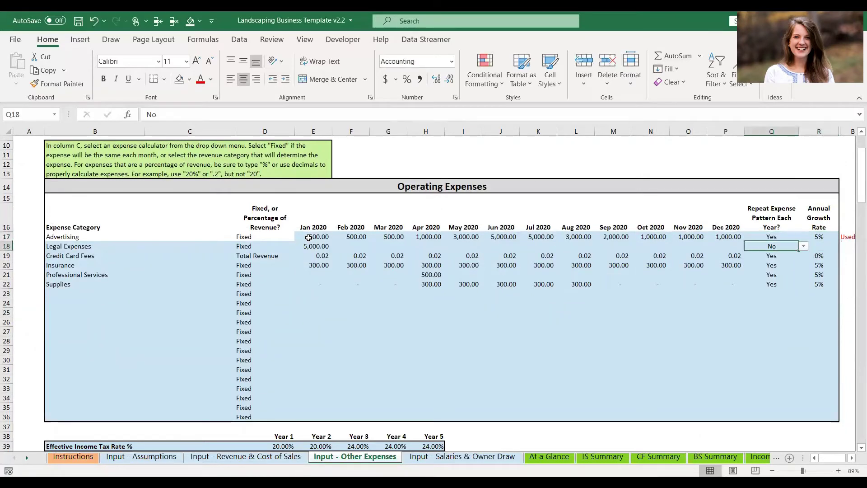
{"action": "key", "text": "Left"}
{"action": "key", "text": "Left"}
{"action": "key", "text": "Left"}
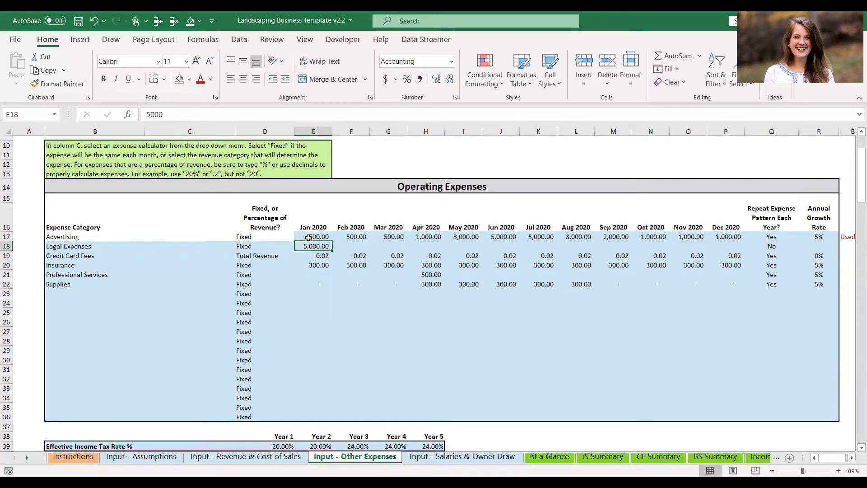
{"action": "key", "text": "Right"}
{"action": "key", "text": "Right"}
{"action": "key", "text": "Right"}
{"action": "key", "text": "Right"}
{"action": "key", "text": "Right"}
{"action": "key", "text": "Right"}
{"action": "key", "text": "Right"}
{"action": "key", "text": "Right"}
{"action": "key", "text": "Right"}
{"action": "key", "text": "Right"}
{"action": "key", "text": "Right"}
{"action": "key", "text": "Right"}
{"action": "key", "text": "Right"}
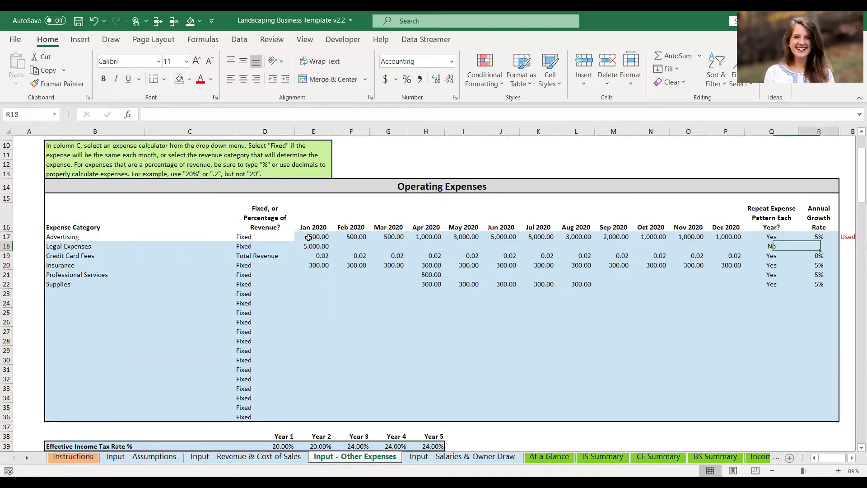
{"action": "key", "text": "Left"}
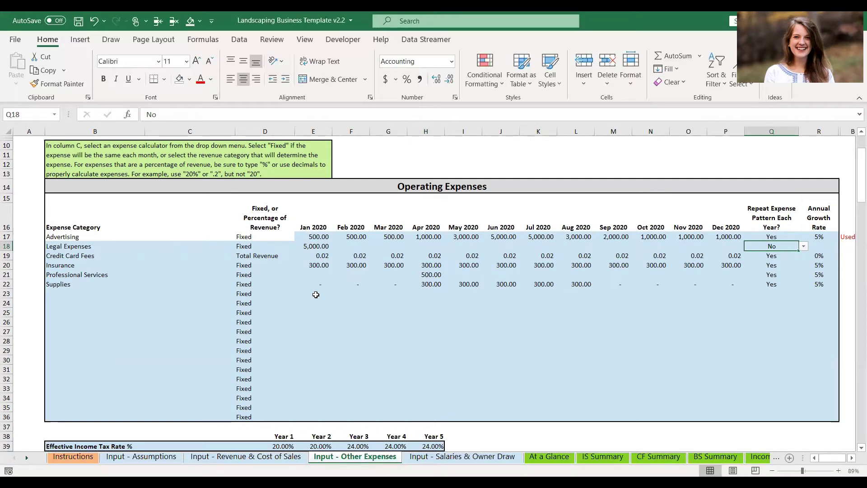
Review row 19's monthly Credit Card Fees and keep its calculator set to Total Revenue.
{"action": "left_click", "coordinate": [281, 258]}
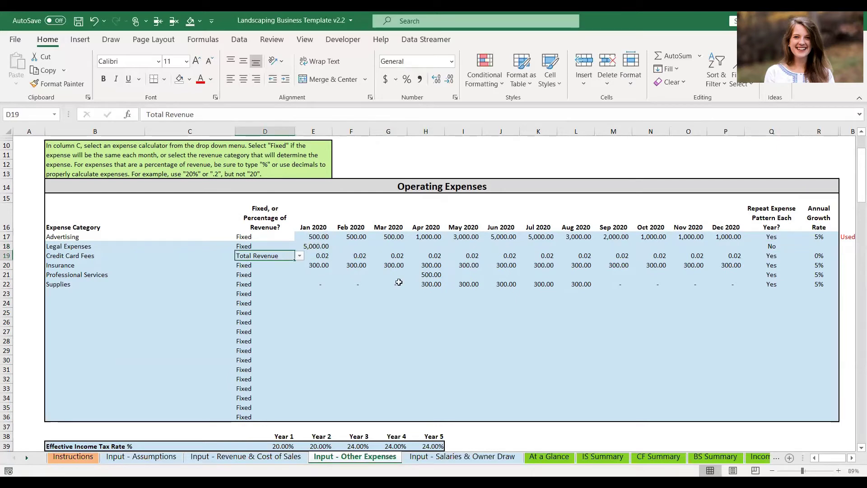
{"action": "key", "text": "Right"}
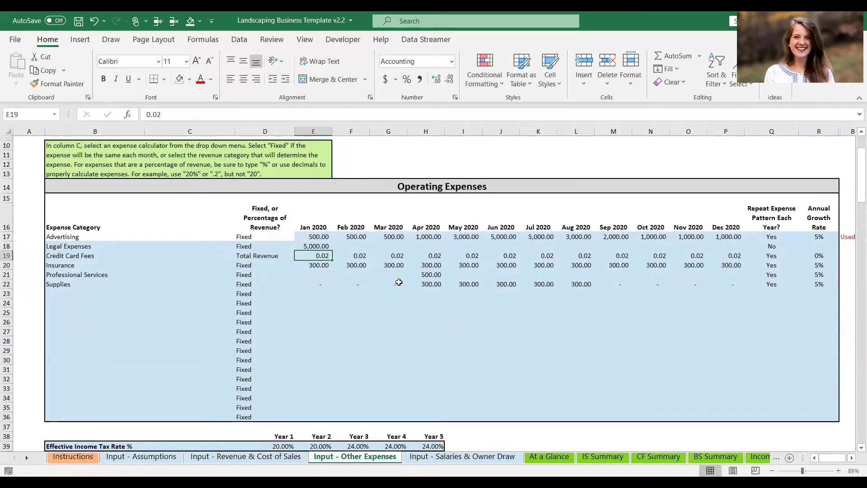
{"action": "key", "text": "Right"}
{"action": "key", "text": "Right"}
{"action": "key", "text": "Right"}
{"action": "key", "text": "Right"}
{"action": "key", "text": "Right"}
{"action": "key", "text": "Right"}
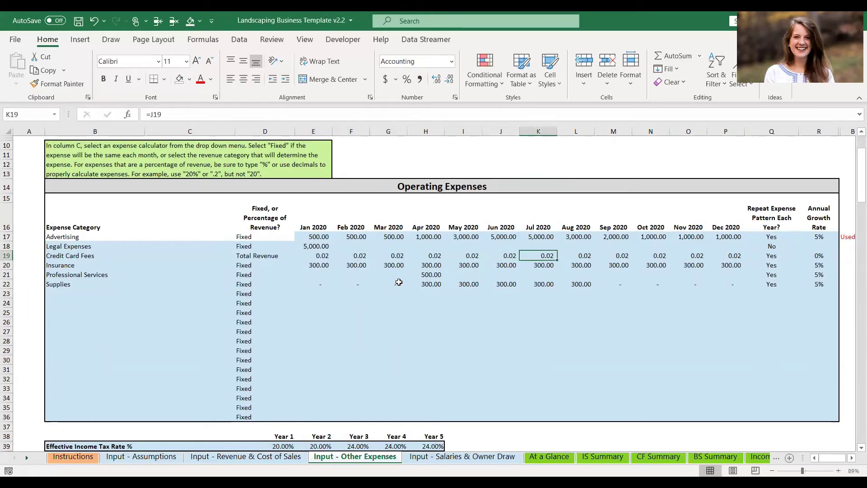
{"action": "key", "text": "Right"}
{"action": "key", "text": "Right"}
{"action": "key", "text": "Right"}
{"action": "key", "text": "Right"}
{"action": "key", "text": "Right"}
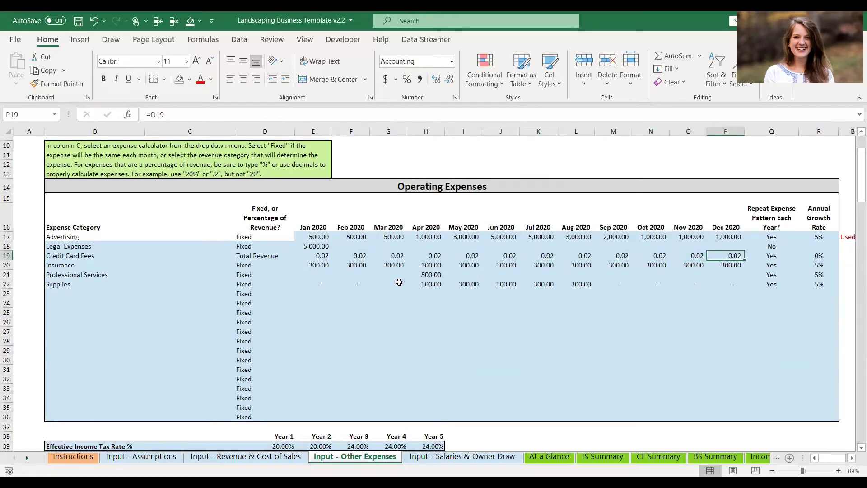
{"action": "key", "text": "Right"}
{"action": "key", "text": "Right"}
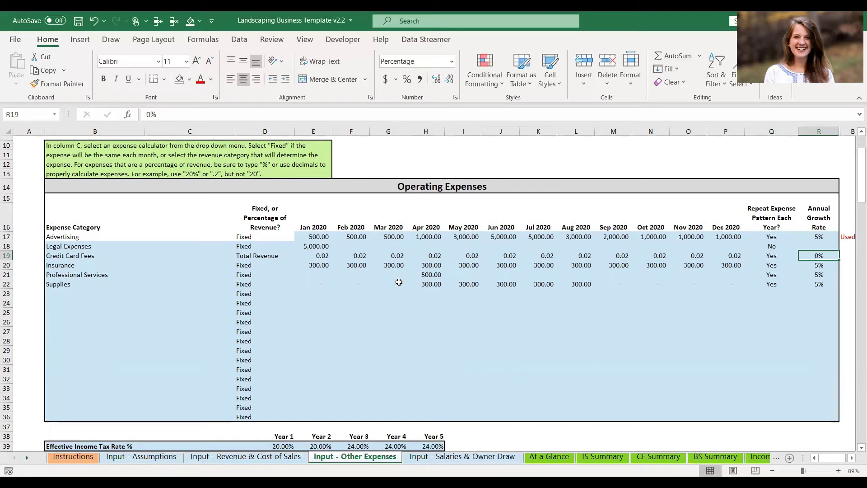
{"action": "left_click", "coordinate": [269, 256]}
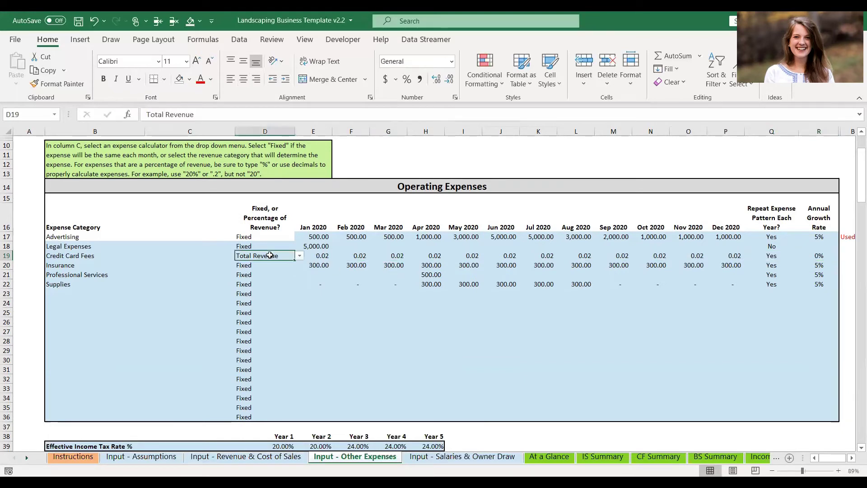
{"action": "left_click", "coordinate": [300, 256]}
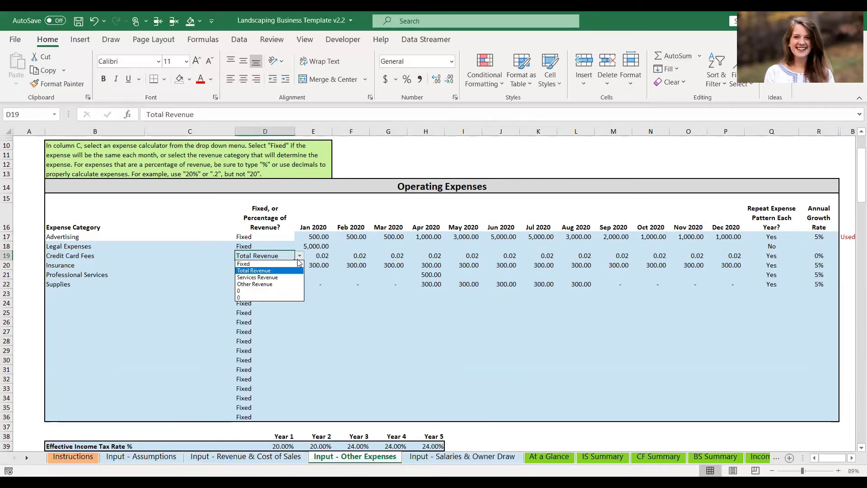
{"action": "left_click", "coordinate": [269, 270]}
Show the Input - Salaries & Owner Draw sheet with the Owner at 50,000 and Foreman at 40,000.
{"action": "scroll", "coordinate": [364, 338], "scroll_direction": "down", "scroll_amount": 2}
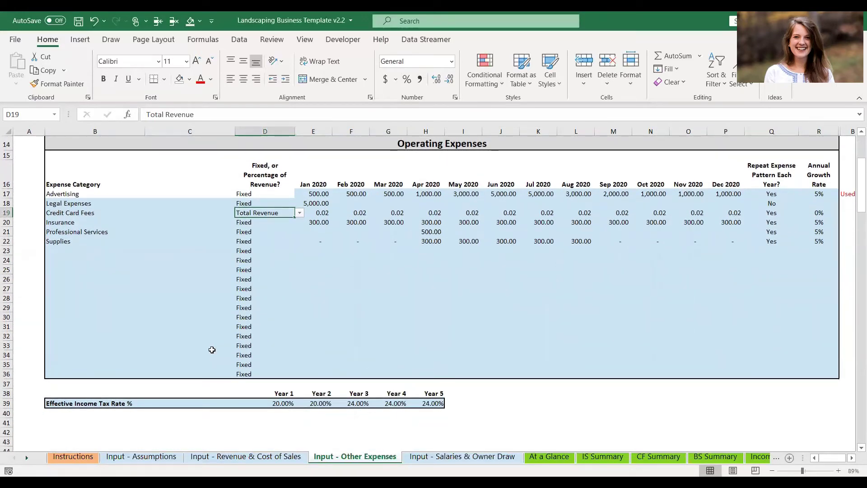
{"action": "scroll", "coordinate": [212, 350], "scroll_direction": "up", "scroll_amount": 3}
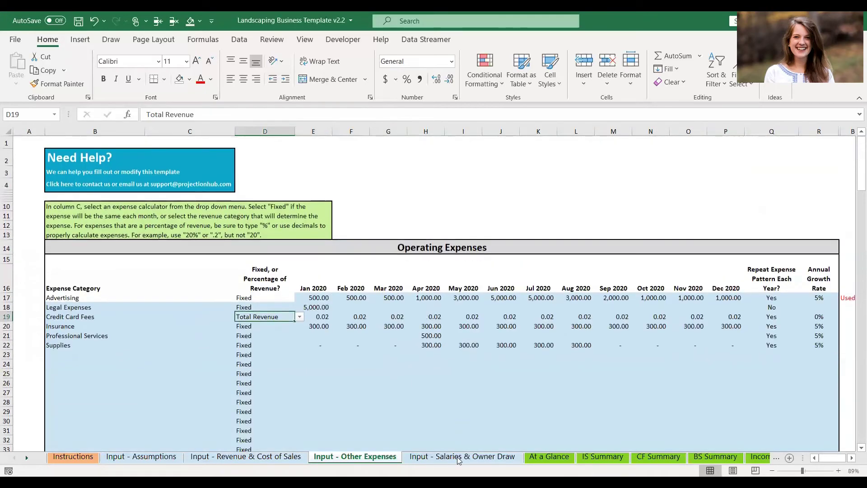
{"action": "left_click", "coordinate": [468, 457]}
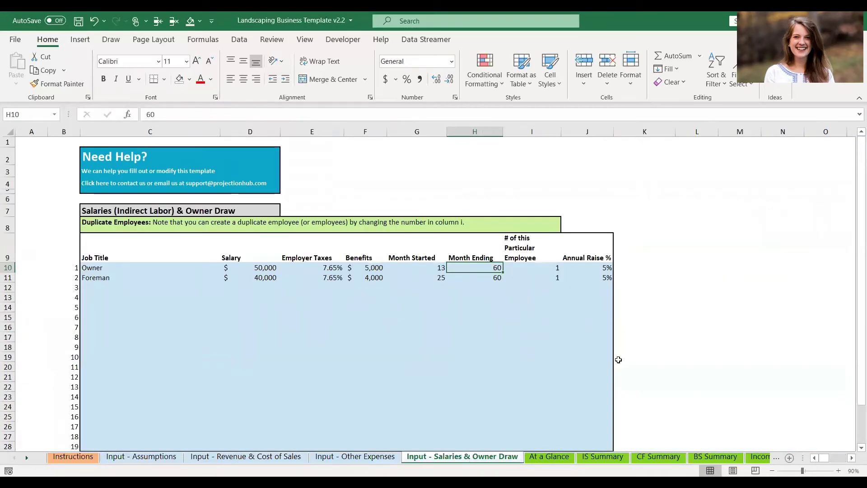
{"action": "scroll", "coordinate": [618, 360], "scroll_direction": "down", "scroll_amount": 3}
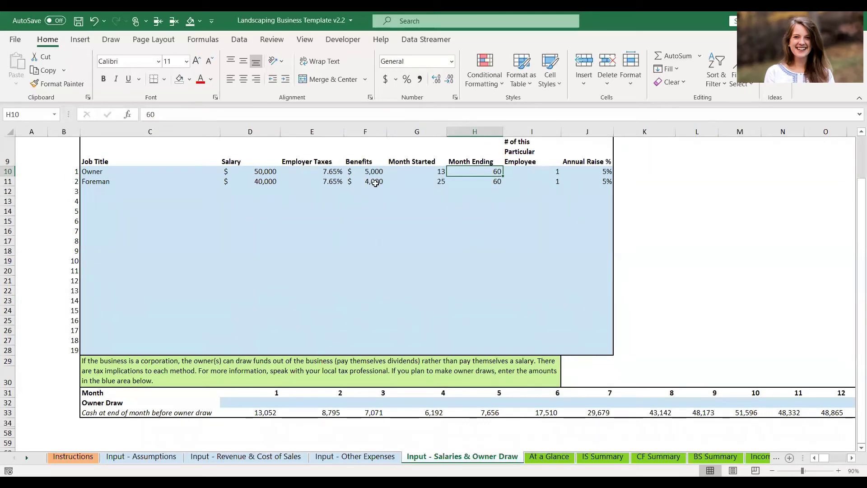
{"action": "left_click", "coordinate": [315, 171]}
{"action": "key", "text": "Left"}
{"action": "key", "text": "Left"}
{"action": "key", "text": "Right"}
{"action": "key", "text": "Right"}
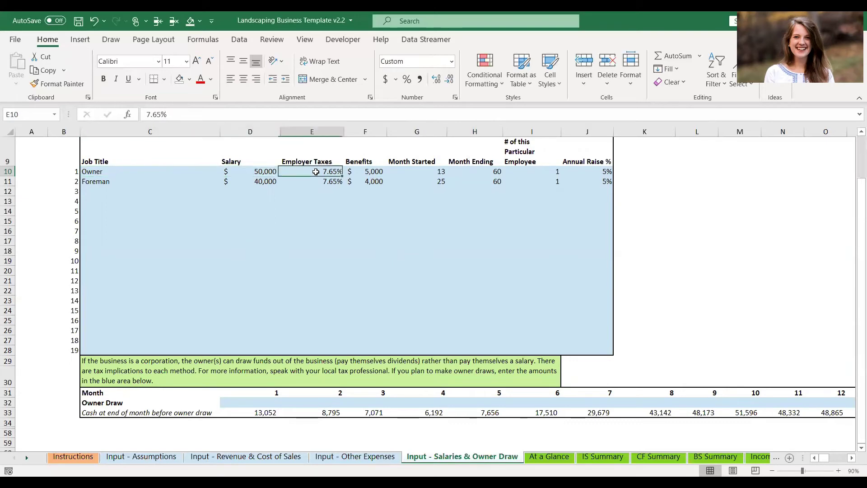
{"action": "key", "text": "Right"}
{"action": "left_click", "coordinate": [266, 401]}
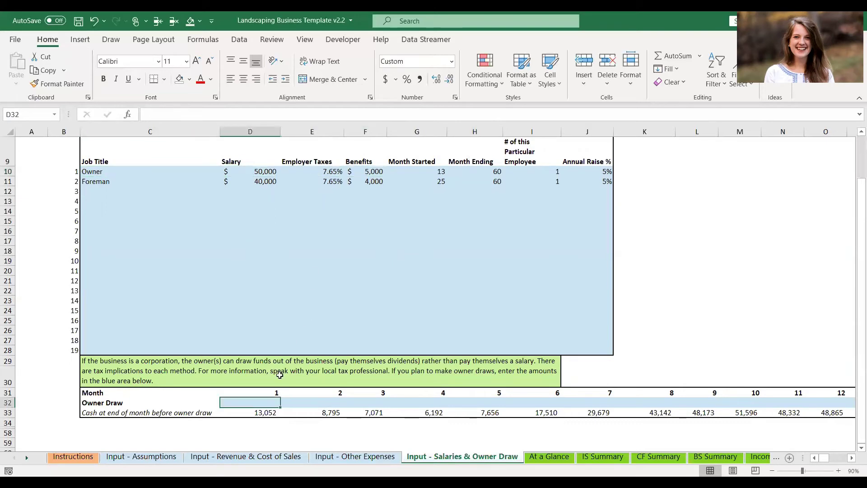
{"action": "key", "text": "Right"}
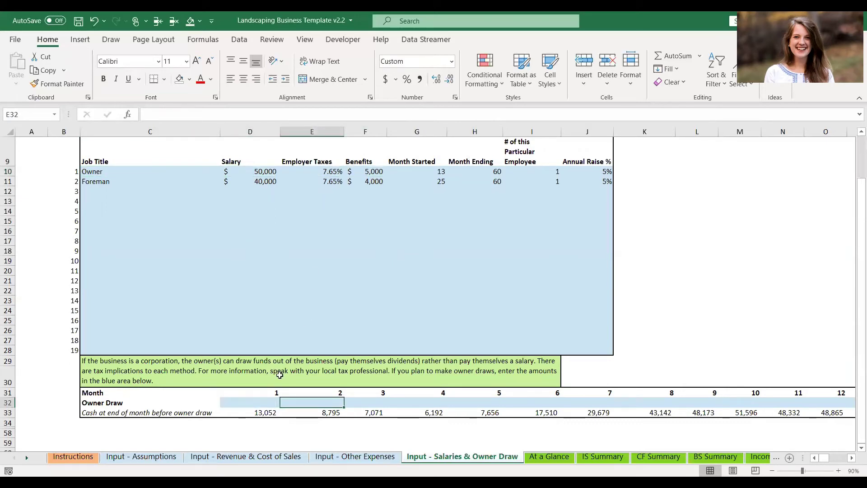
{"action": "key", "text": "Right"}
{"action": "key", "text": "Right"}
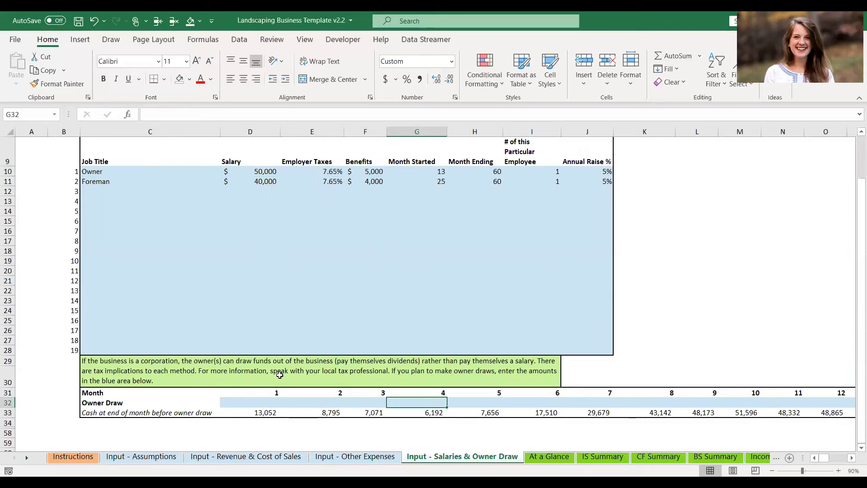
{"action": "scroll", "coordinate": [280, 375], "scroll_direction": "up", "scroll_amount": 3}
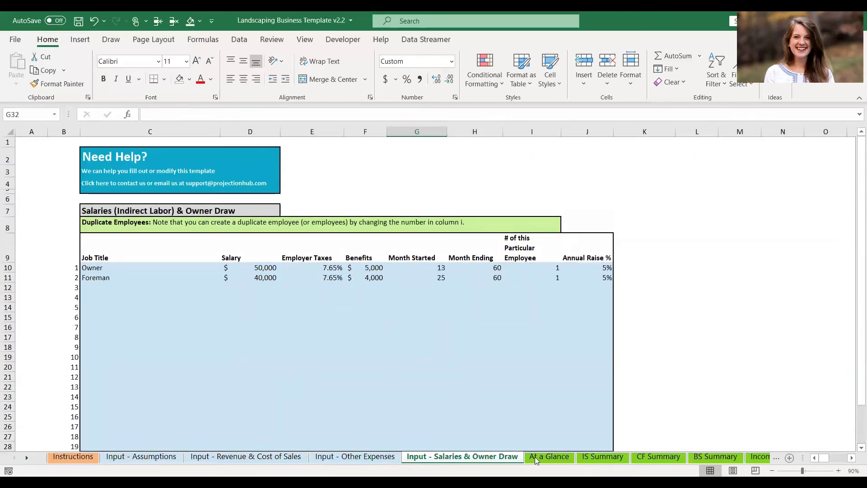
Browse the At a Glance charts and breakeven figures, then show the IS Summary with 2020 sales 197,616.
{"action": "key", "text": "ctrl+Page_Down"}
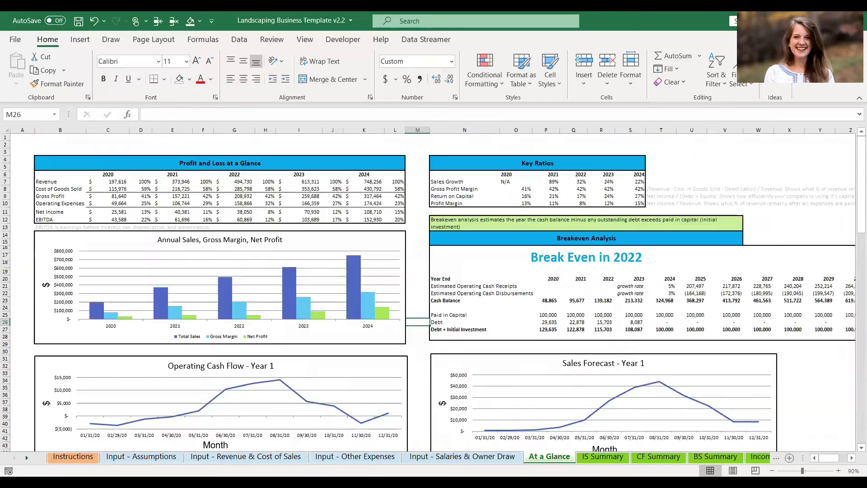
{"action": "scroll", "coordinate": [506, 306], "scroll_direction": "down", "scroll_amount": 4}
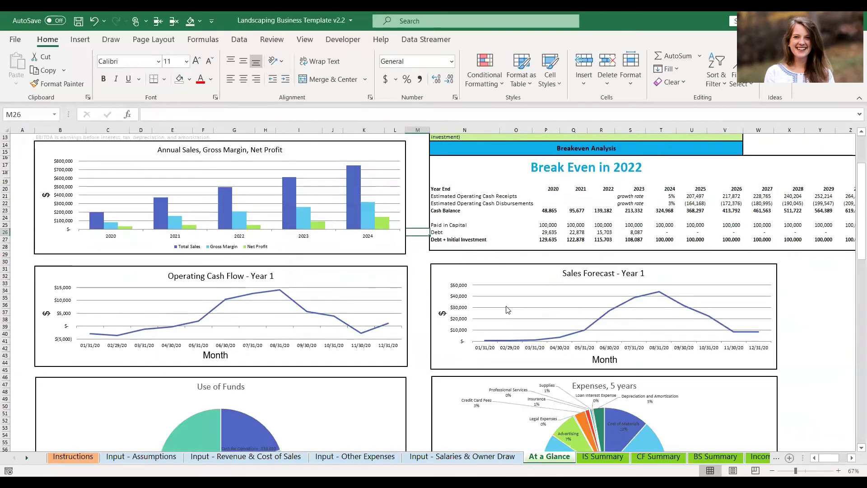
{"action": "scroll", "coordinate": [506, 307], "scroll_direction": "down", "scroll_amount": 7}
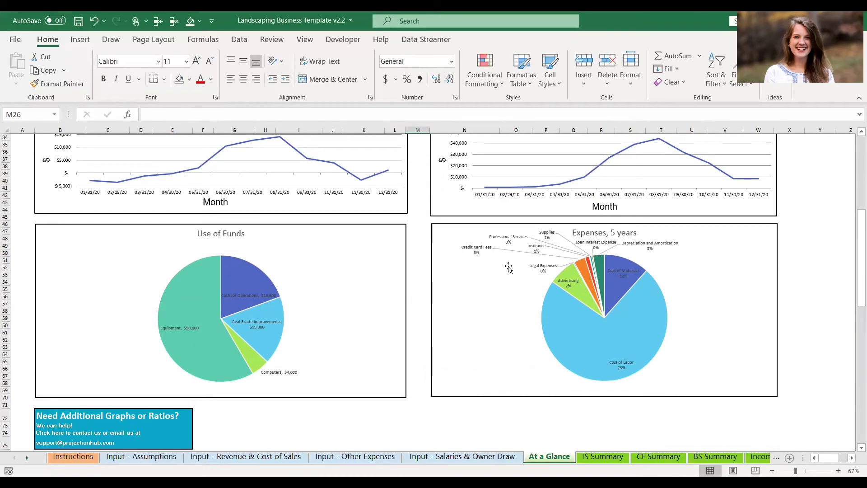
{"action": "scroll", "coordinate": [508, 265], "scroll_direction": "up", "scroll_amount": 11}
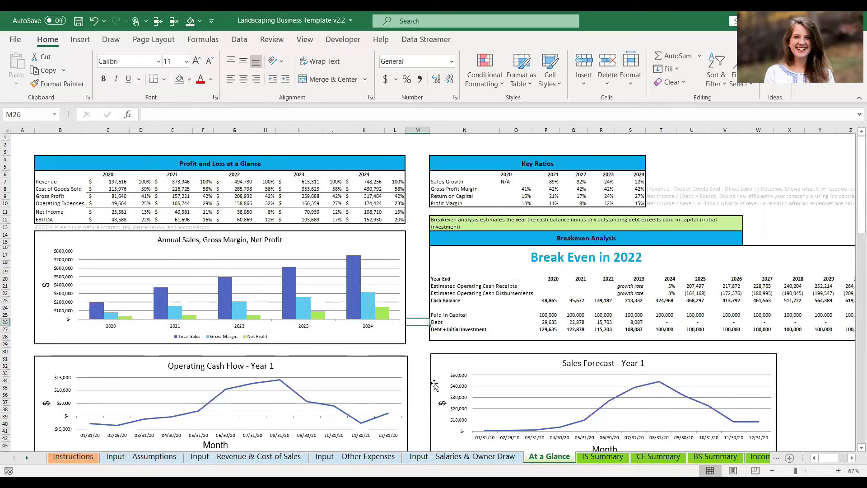
{"action": "scroll", "coordinate": [435, 385], "scroll_direction": "down", "scroll_amount": 4}
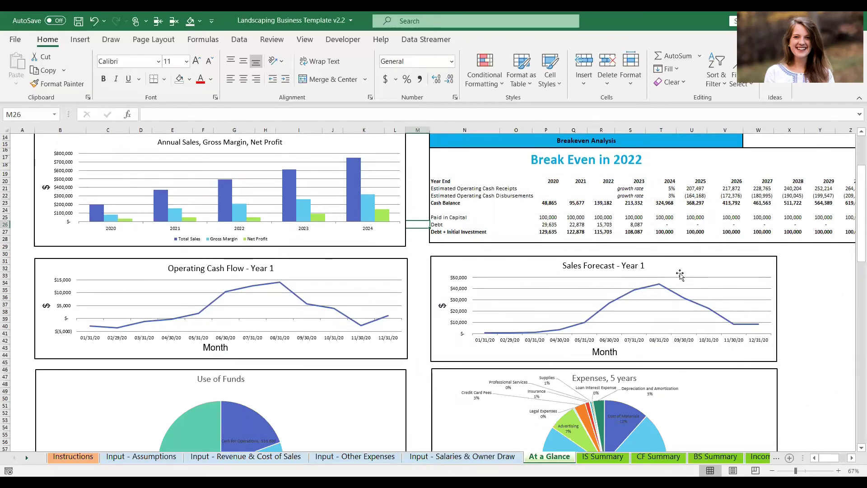
{"action": "scroll", "coordinate": [245, 332], "scroll_direction": "down", "scroll_amount": 3}
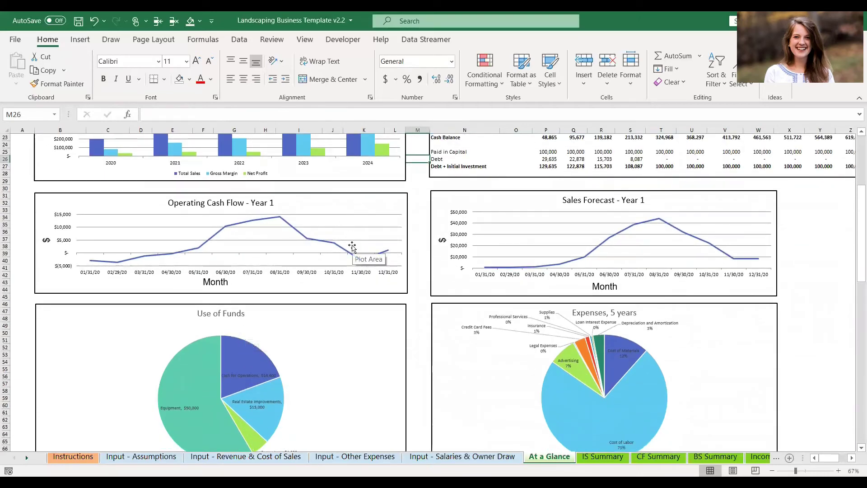
{"action": "scroll", "coordinate": [353, 249], "scroll_direction": "down", "scroll_amount": 3}
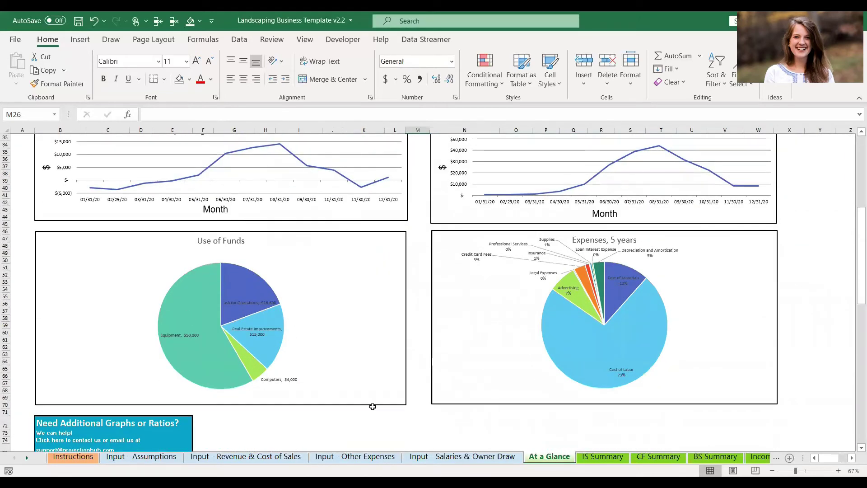
{"action": "left_click", "coordinate": [593, 457]}
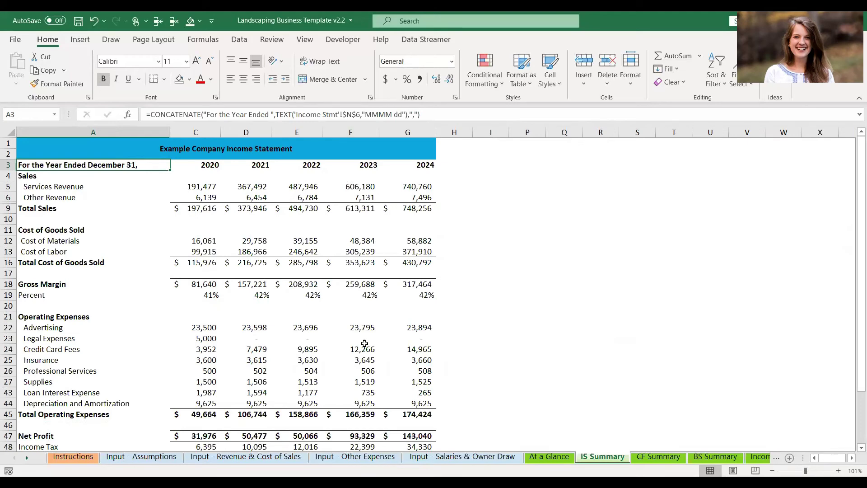
Scroll through the IS Summary, then look over the CF Summary cash flow sheet.
{"action": "scroll", "coordinate": [434, 296], "scroll_direction": "down", "scroll_amount": 1}
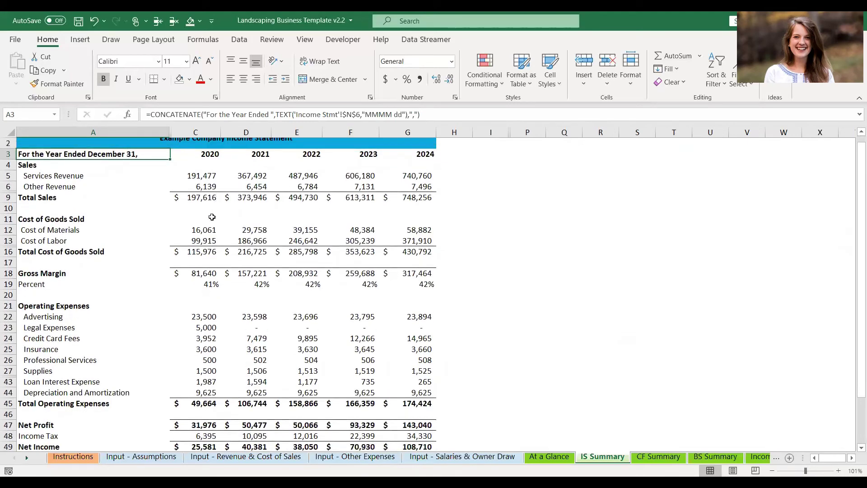
{"action": "scroll", "coordinate": [274, 302], "scroll_direction": "down", "scroll_amount": 2}
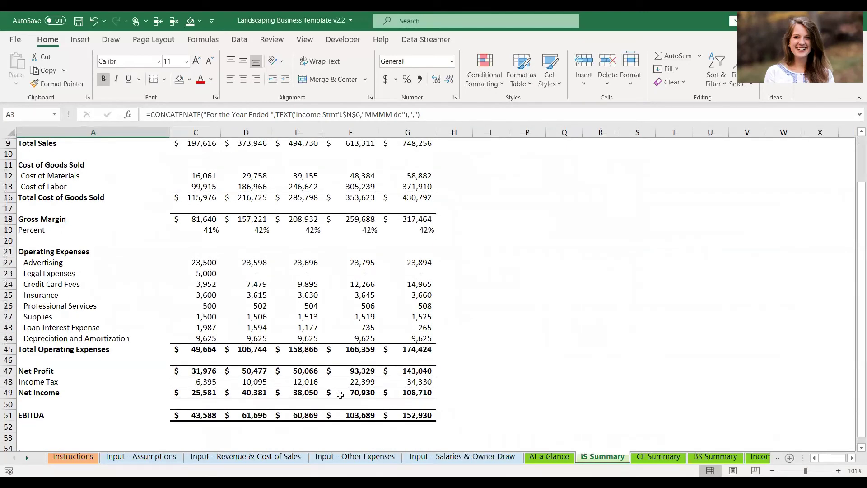
{"action": "left_click", "coordinate": [643, 457]}
{"action": "scroll", "coordinate": [424, 304], "scroll_direction": "down", "scroll_amount": 4}
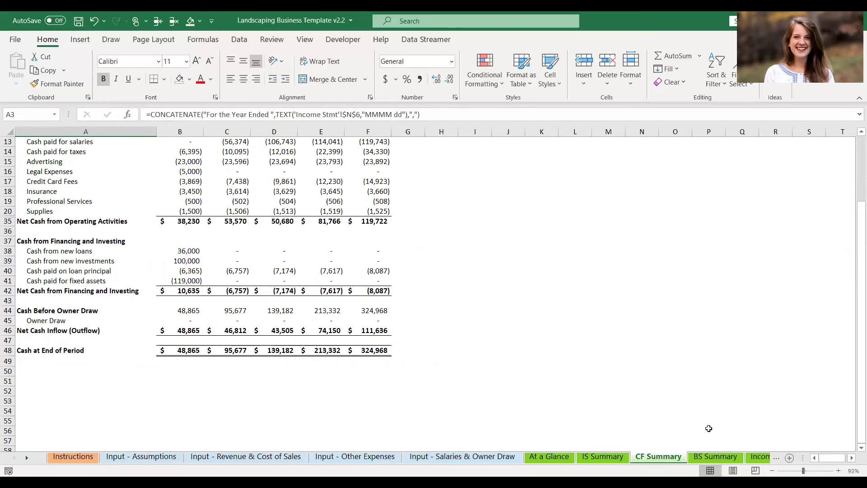
Scroll the BS Summary's 2020–2024 balance sheet from assets down to total liabilities and equity.
{"action": "left_click", "coordinate": [715, 459]}
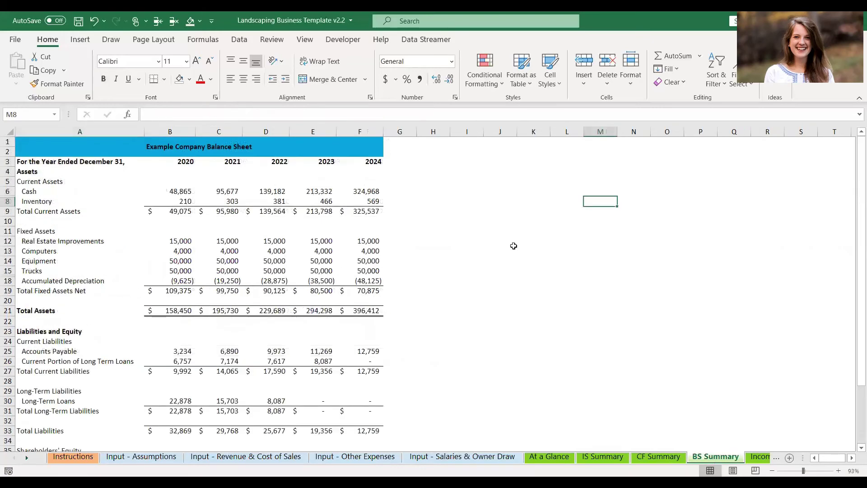
{"action": "scroll", "coordinate": [514, 246], "scroll_direction": "down", "scroll_amount": 4}
{"action": "scroll", "coordinate": [514, 246], "scroll_direction": "up", "scroll_amount": 4}
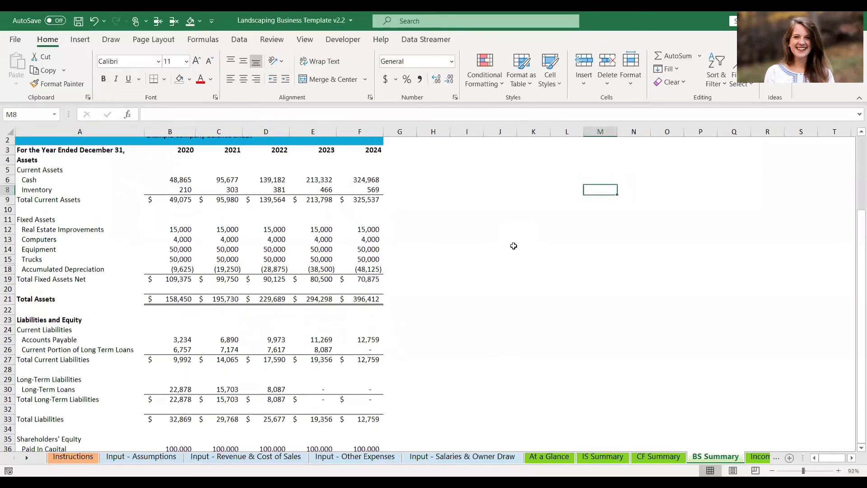
{"action": "scroll", "coordinate": [514, 246], "scroll_direction": "down", "scroll_amount": 4}
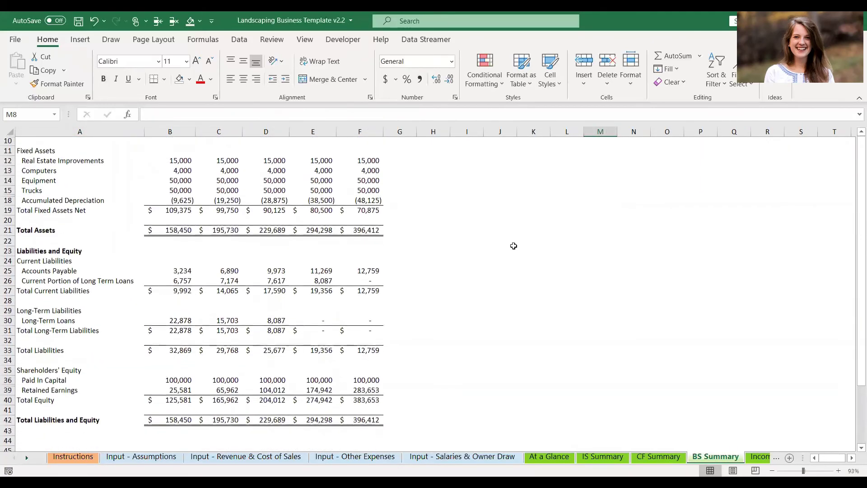
{"action": "scroll", "coordinate": [514, 245], "scroll_direction": "up", "scroll_amount": 4}
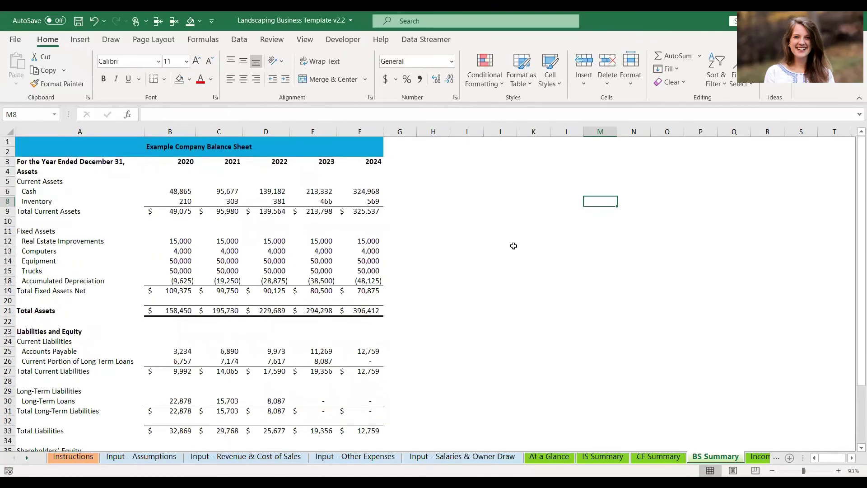
{"action": "scroll", "coordinate": [513, 246], "scroll_direction": "down", "scroll_amount": 4}
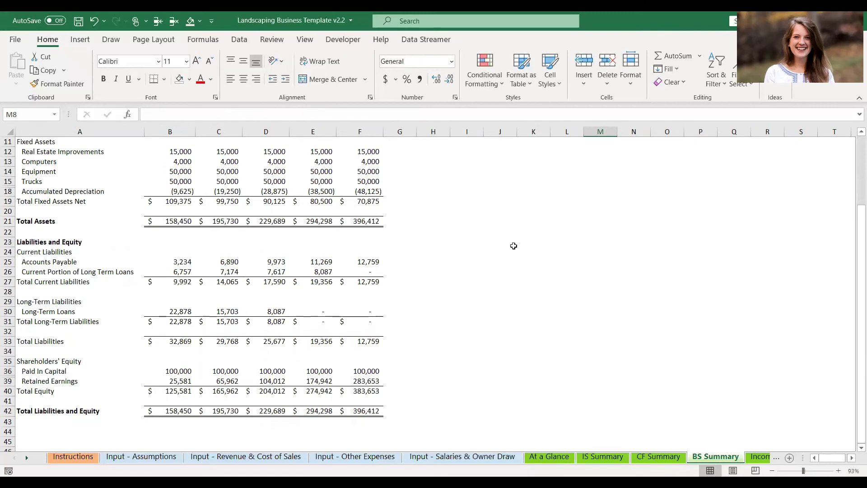
{"action": "scroll", "coordinate": [514, 245], "scroll_direction": "up", "scroll_amount": 3}
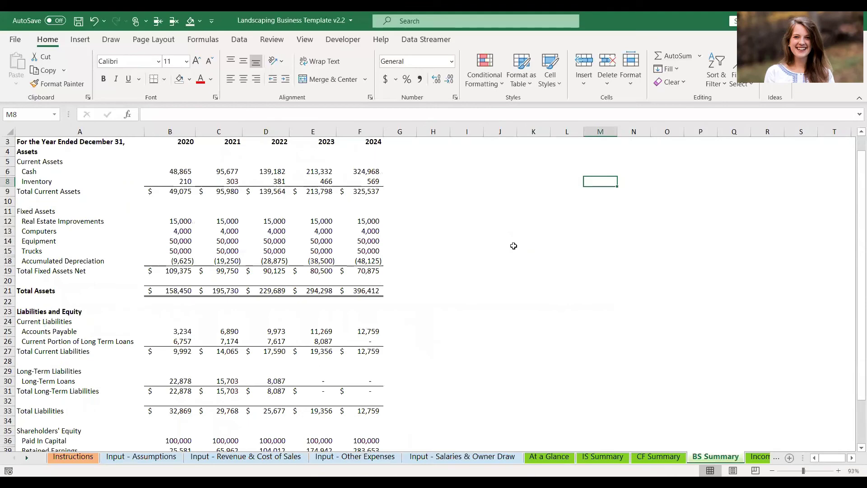
{"action": "scroll", "coordinate": [513, 246], "scroll_direction": "down", "scroll_amount": 3}
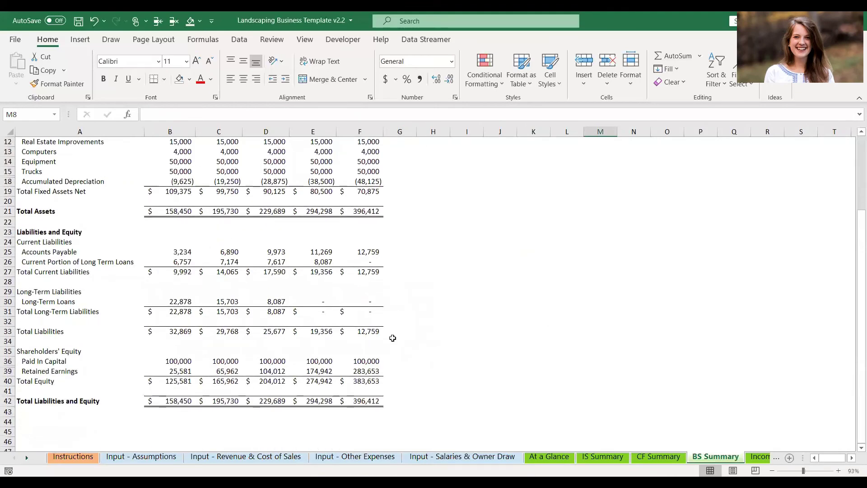
{"action": "scroll", "coordinate": [393, 338], "scroll_direction": "up", "scroll_amount": 4}
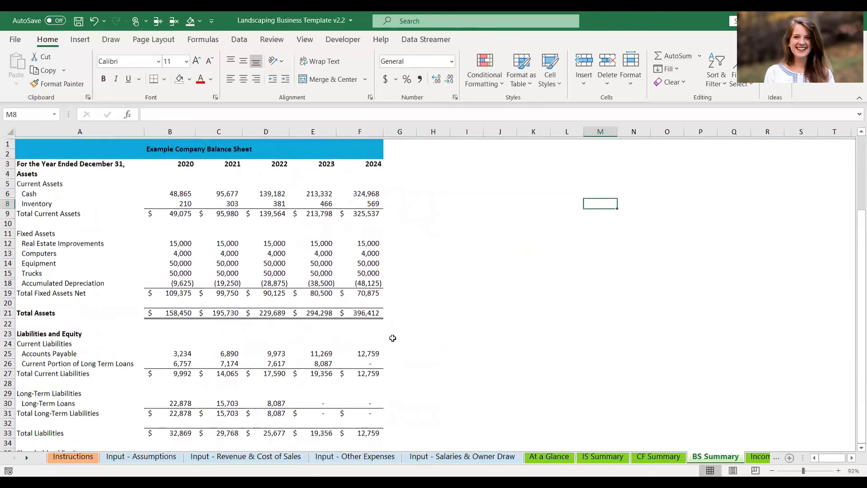
{"action": "key", "text": "ctrl+Page_Down"}
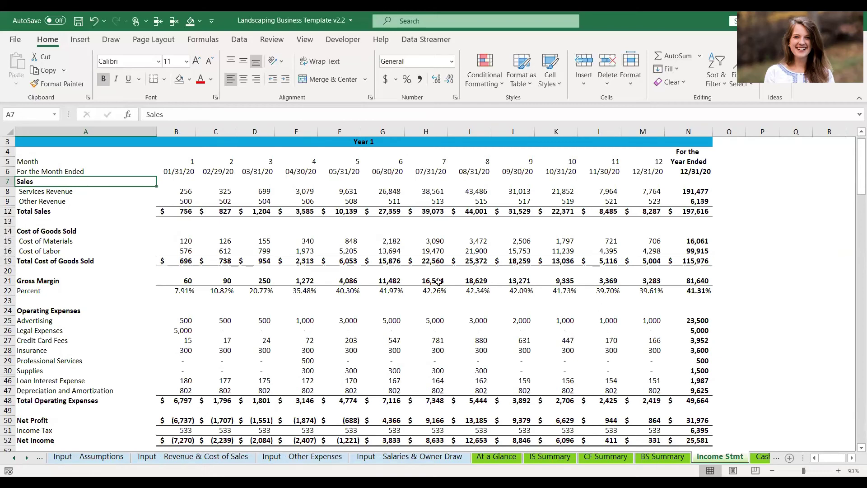
Inspect the Year 5 monthly services revenue formulas on the Income Stmt sheet.
{"action": "scroll", "coordinate": [438, 281], "scroll_direction": "up", "scroll_amount": 1}
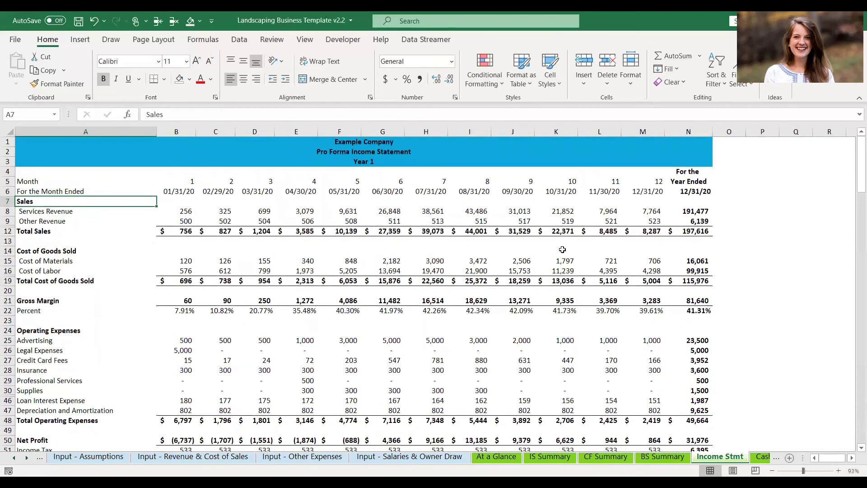
{"action": "scroll", "coordinate": [561, 248], "scroll_direction": "down", "scroll_amount": 6}
{"action": "scroll", "coordinate": [563, 250], "scroll_direction": "down", "scroll_amount": 20}
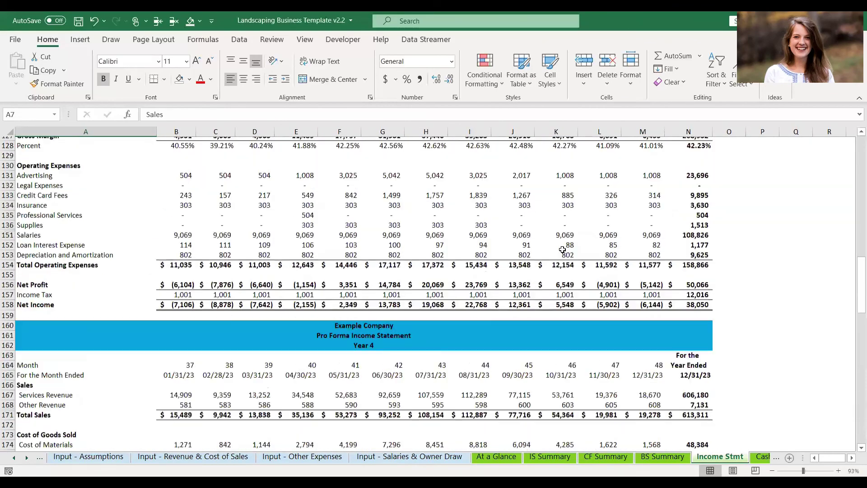
{"action": "scroll", "coordinate": [562, 250], "scroll_direction": "down", "scroll_amount": 11}
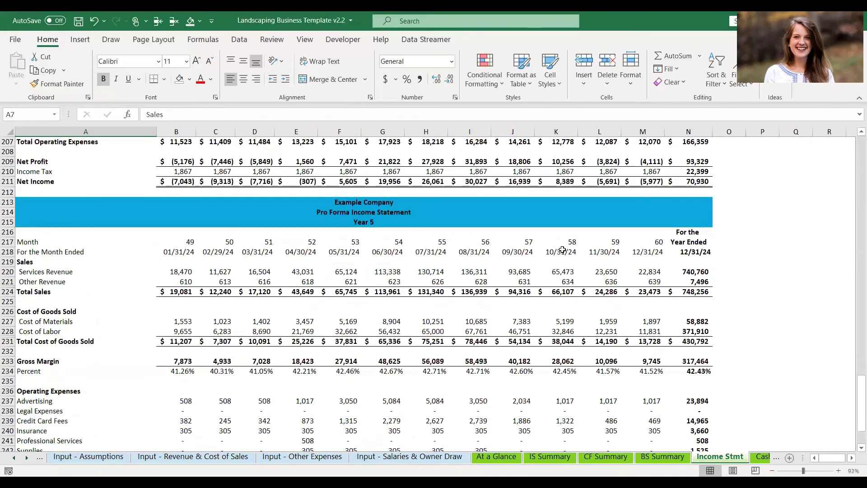
{"action": "scroll", "coordinate": [562, 250], "scroll_direction": "down", "scroll_amount": 3}
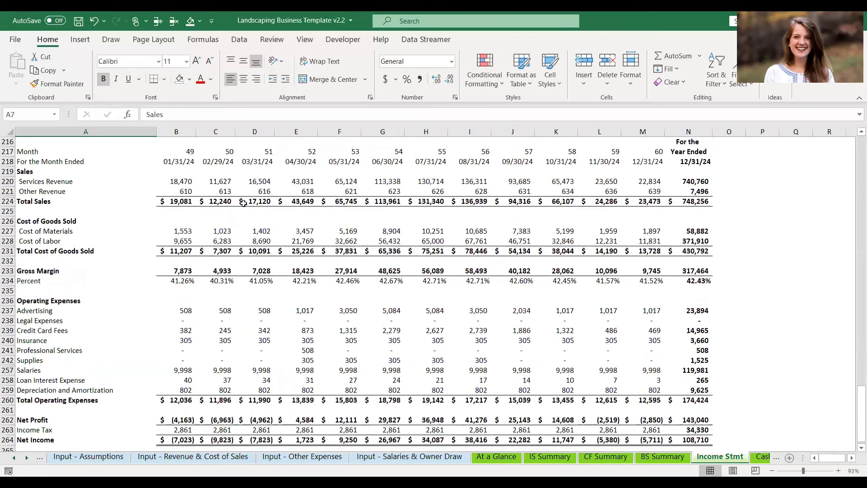
{"action": "left_click", "coordinate": [181, 185]}
{"action": "key", "text": "Right"}
{"action": "key", "text": "Right"}
{"action": "key", "text": "Right"}
{"action": "key", "text": "Right"}
{"action": "key", "text": "Right"}
{"action": "key", "text": "Right"}
{"action": "key", "text": "Right"}
{"action": "key", "text": "Right"}
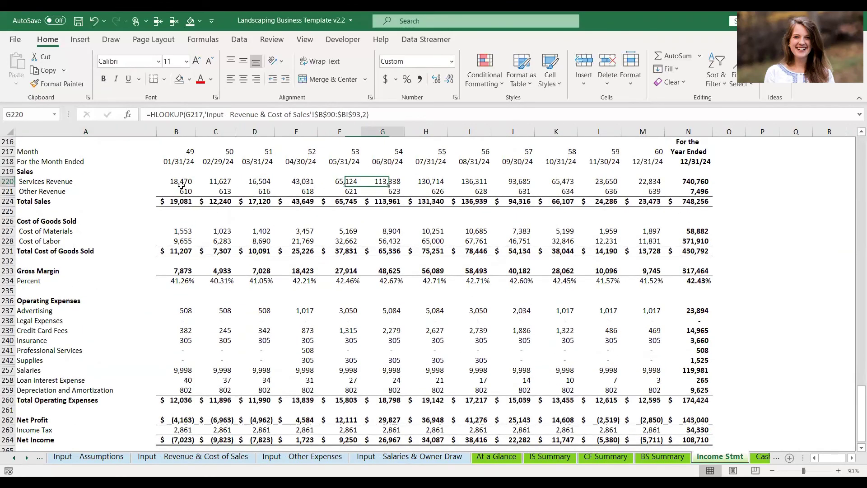
{"action": "key", "text": "Right"}
{"action": "key", "text": "Right"}
{"action": "key", "text": "Right"}
{"action": "scroll", "coordinate": [181, 185], "scroll_direction": "up", "scroll_amount": 1}
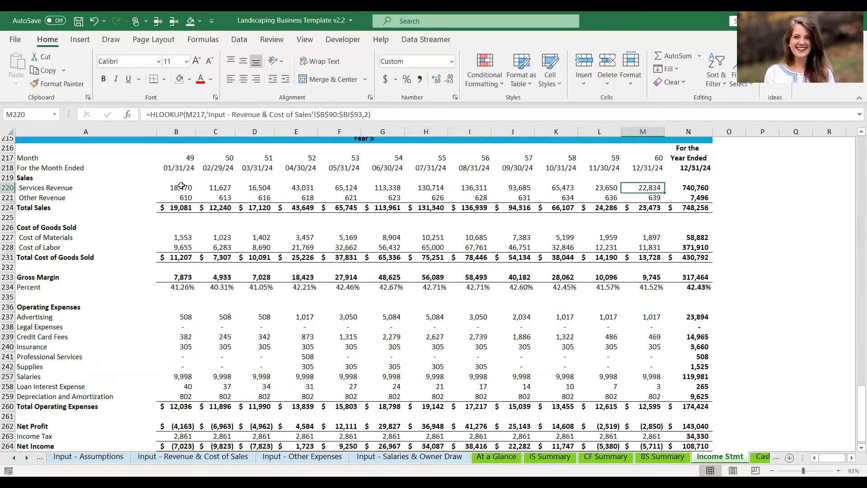
{"action": "key", "text": "Left"}
{"action": "key", "text": "Left"}
{"action": "key", "text": "Left"}
{"action": "key", "text": "Left"}
{"action": "key", "text": "Left"}
{"action": "key", "text": "Left"}
{"action": "key", "text": "Left"}
{"action": "key", "text": "Left"}
{"action": "key", "text": "Left"}
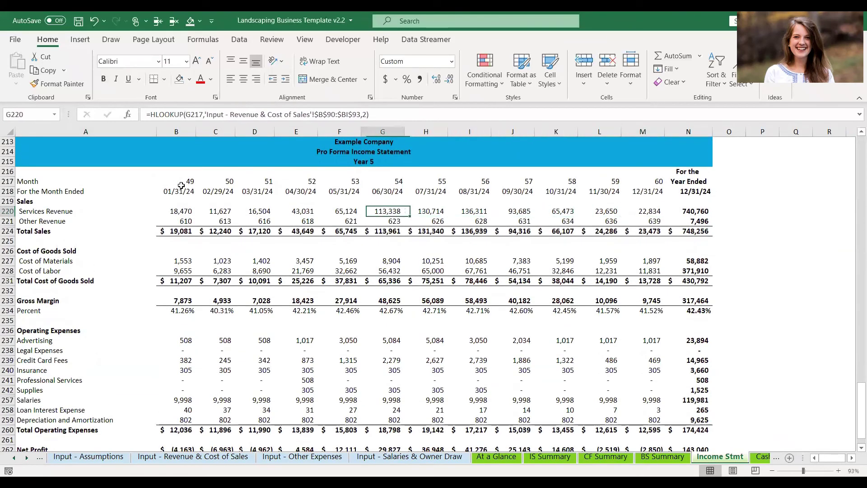
{"action": "key", "text": "Left"}
{"action": "key", "text": "Left"}
{"action": "key", "text": "Right"}
{"action": "key", "text": "Right"}
{"action": "key", "text": "Right"}
{"action": "key", "text": "Right"}
{"action": "key", "text": "Right"}
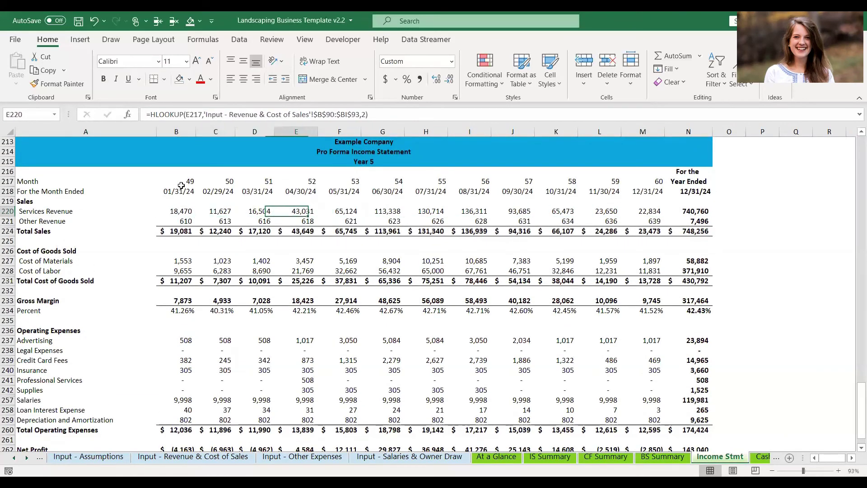
{"action": "key", "text": "Right"}
{"action": "key", "text": "Right"}
{"action": "key", "text": "Right"}
{"action": "key", "text": "Right"}
{"action": "key", "text": "Right"}
{"action": "key", "text": "Right"}
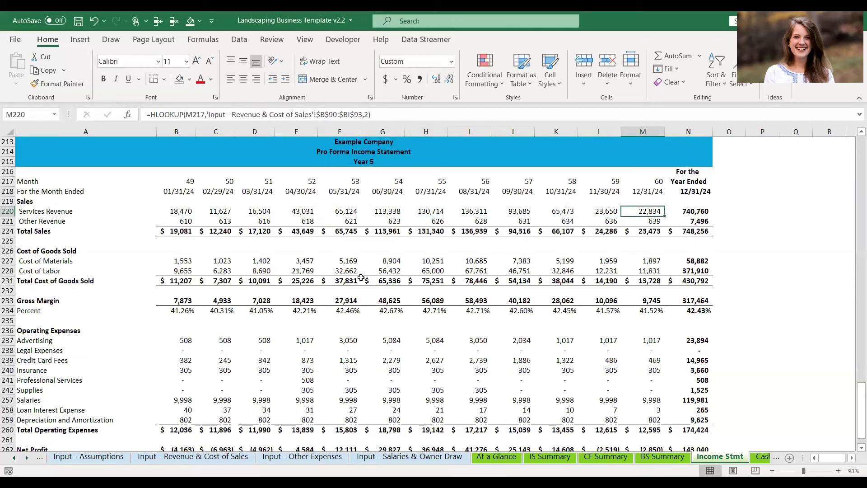
Check the Year 5 Legal Expenses and Supplies expense formulas.
{"action": "scroll", "coordinate": [361, 277], "scroll_direction": "down", "scroll_amount": 3}
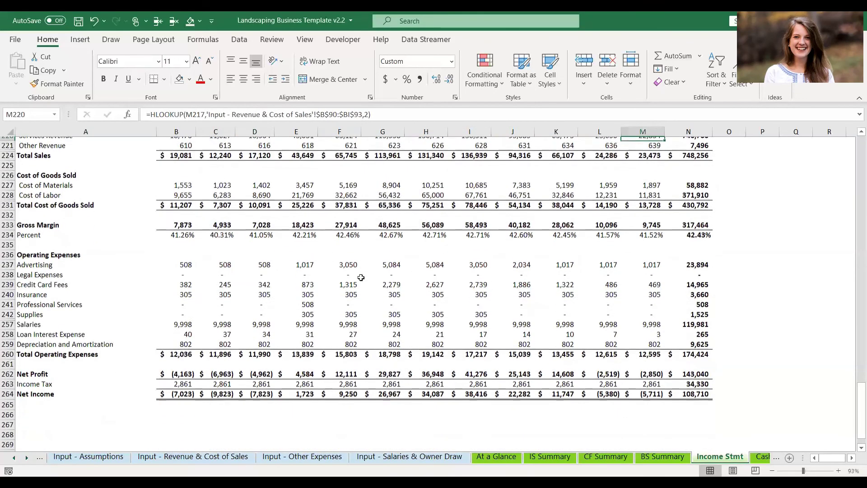
{"action": "left_click", "coordinate": [301, 273]}
{"action": "key", "text": "Down"}
{"action": "key", "text": "Down"}
{"action": "key", "text": "Down"}
{"action": "key", "text": "Down"}
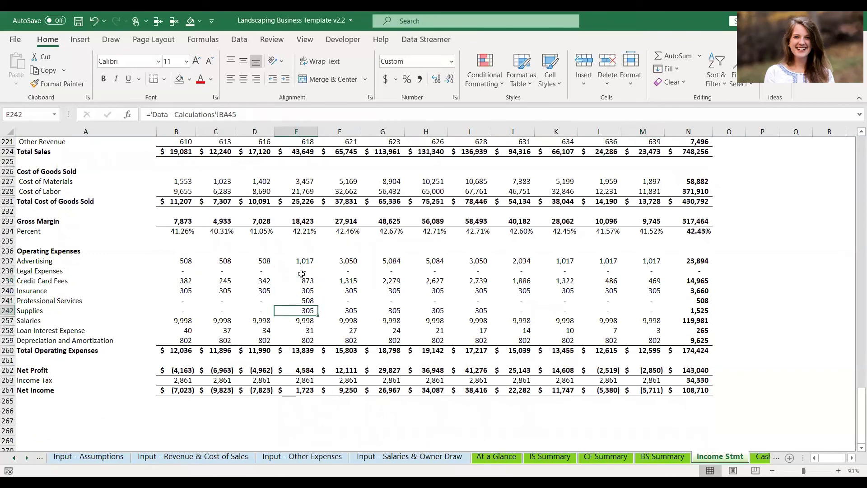
{"action": "key", "text": "Right"}
{"action": "key", "text": "Right"}
{"action": "scroll", "coordinate": [511, 302], "scroll_direction": "up", "scroll_amount": 6}
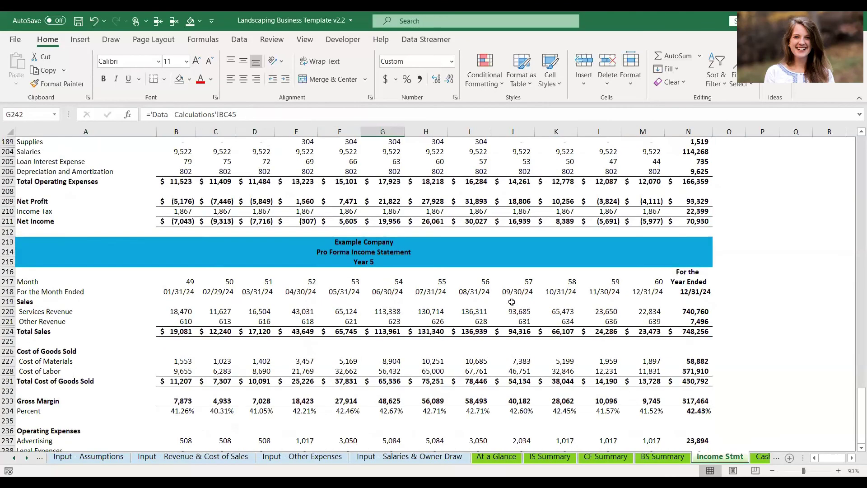
Look over the monthly Cash Flows Stmt and Balance Sheet sheets.
{"action": "left_click", "coordinate": [763, 456]}
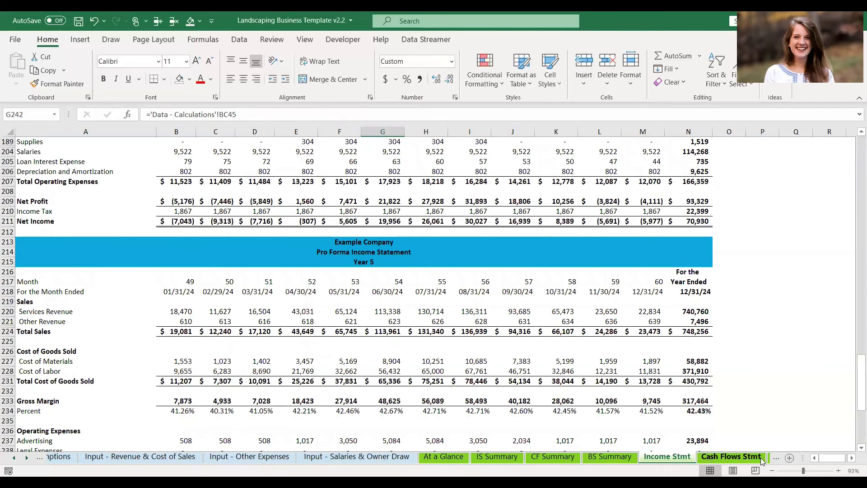
{"action": "scroll", "coordinate": [567, 245], "scroll_direction": "up", "scroll_amount": 2}
{"action": "scroll", "coordinate": [566, 245], "scroll_direction": "up", "scroll_amount": 3}
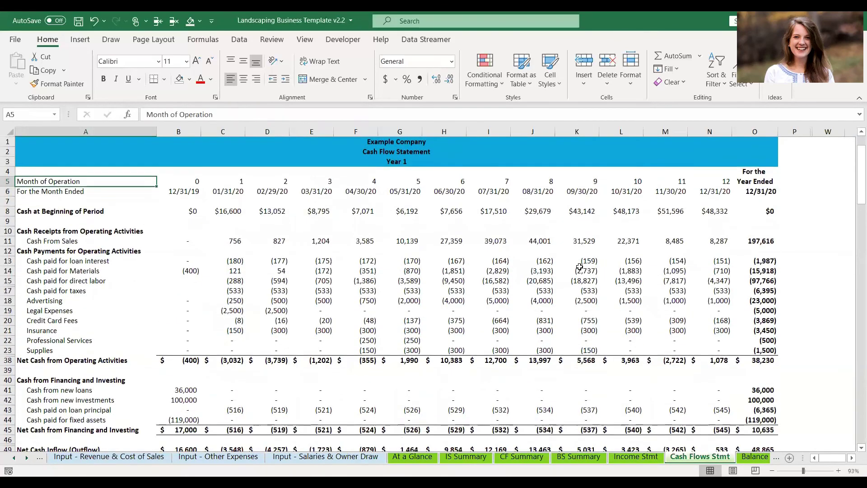
{"action": "scroll", "coordinate": [732, 437], "scroll_direction": "down", "scroll_amount": 1}
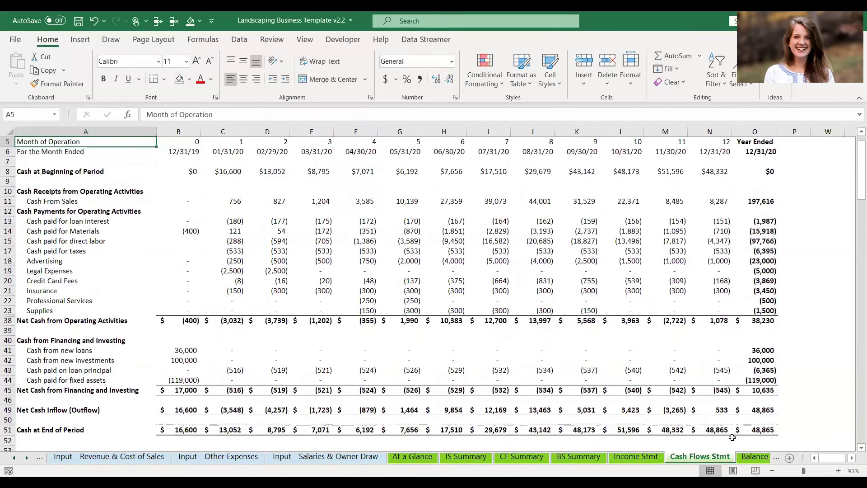
{"action": "left_click", "coordinate": [762, 457]}
{"action": "scroll", "coordinate": [519, 334], "scroll_direction": "down", "scroll_amount": 20}
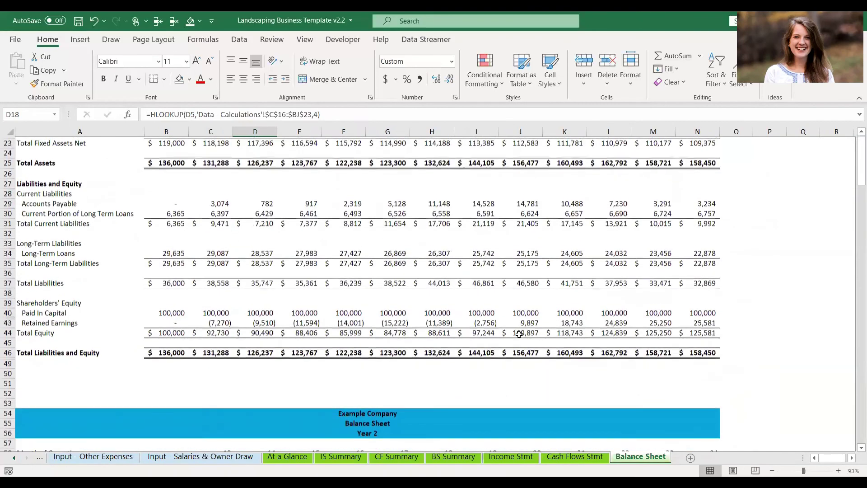
{"action": "scroll", "coordinate": [519, 334], "scroll_direction": "down", "scroll_amount": 4}
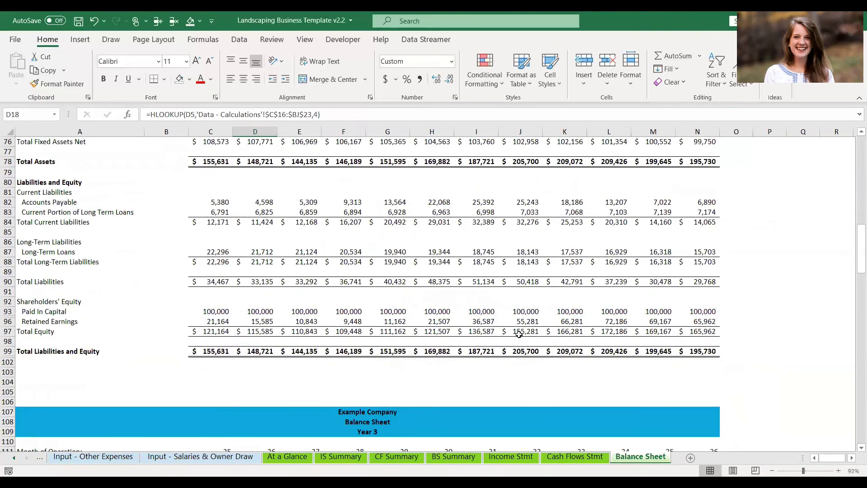
{"action": "scroll", "coordinate": [519, 334], "scroll_direction": "up", "scroll_amount": 20}
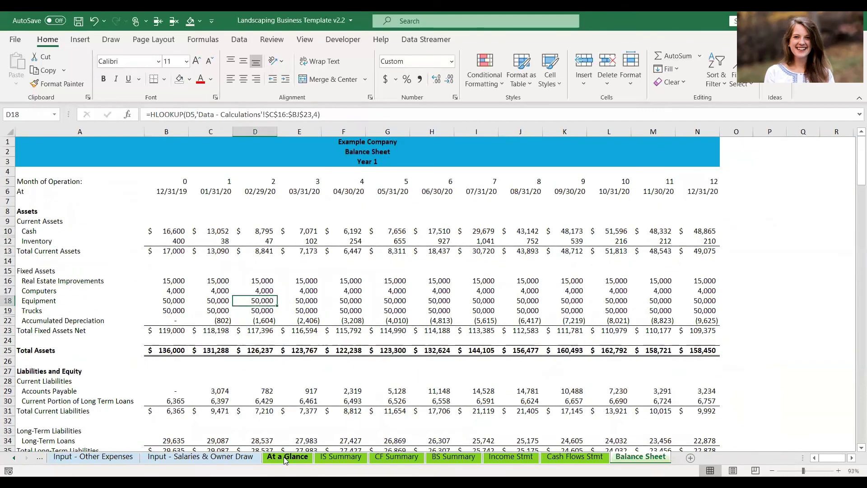
{"action": "scroll", "coordinate": [285, 460], "scroll_direction": "up", "scroll_amount": 5}
{"action": "left_click", "coordinate": [150, 458]}
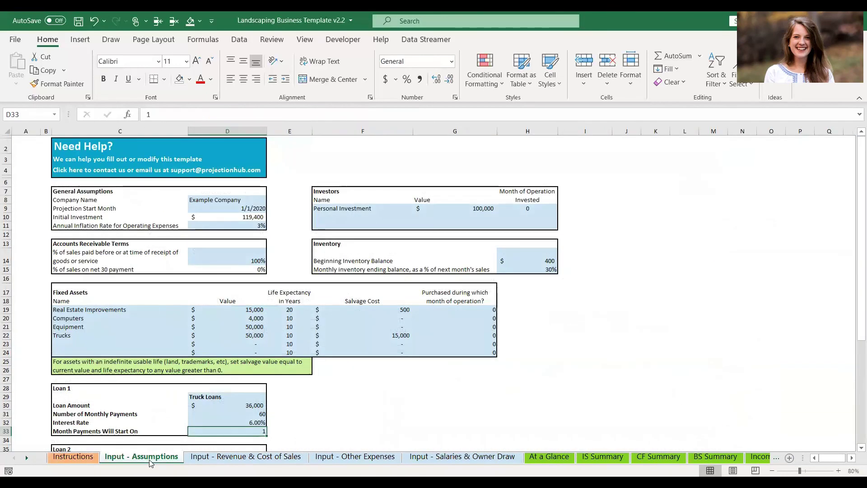